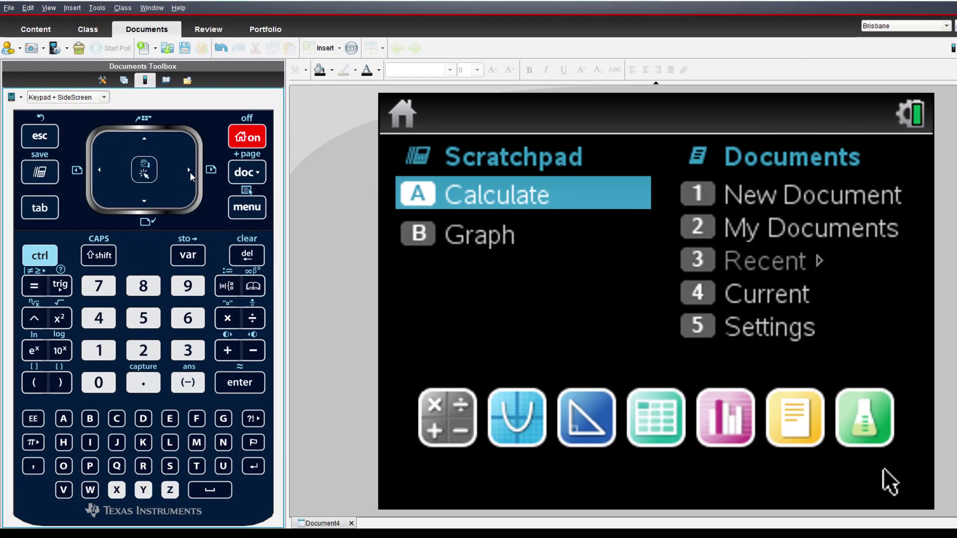
Start a new document with a Lists & Spreadsheet page.
click(190, 172)
click(112, 357)
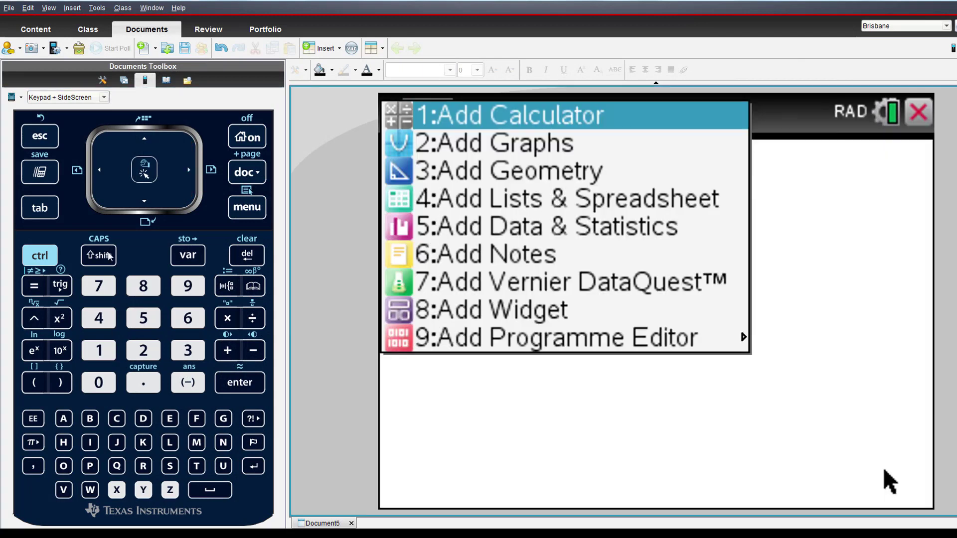
click(146, 202)
click(145, 202)
click(145, 201)
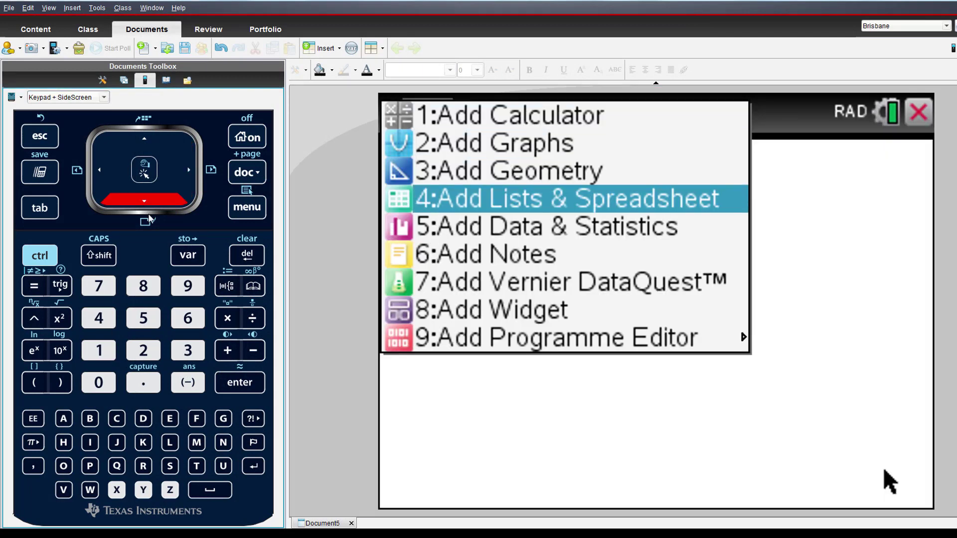
click(237, 382)
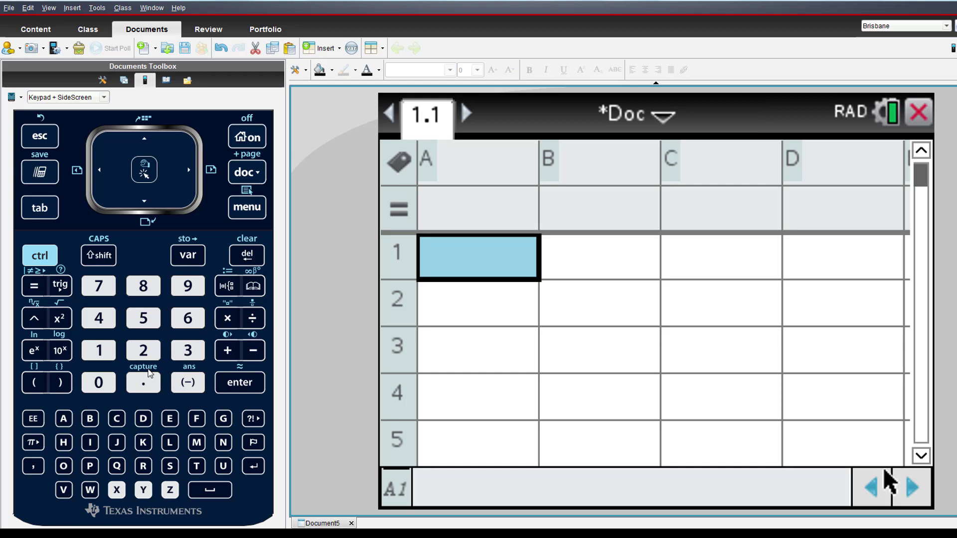
Enter 1 in cell A1 and 2 in cell A2.
click(99, 351)
click(240, 383)
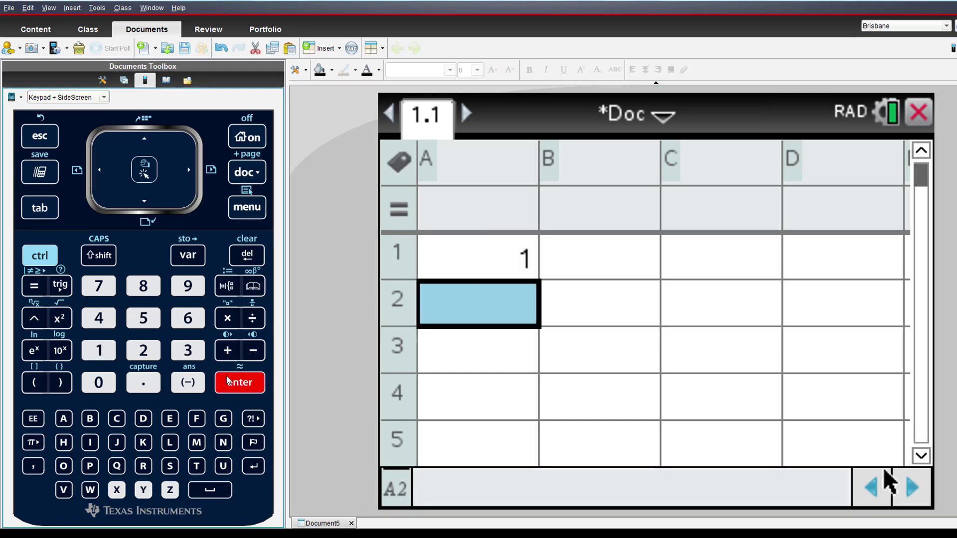
click(143, 351)
click(241, 384)
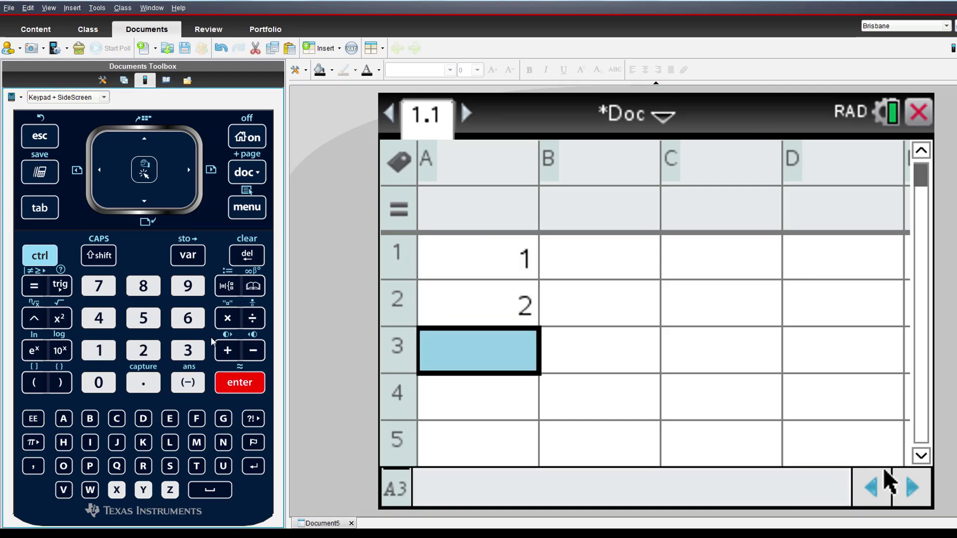
click(146, 141)
click(146, 141)
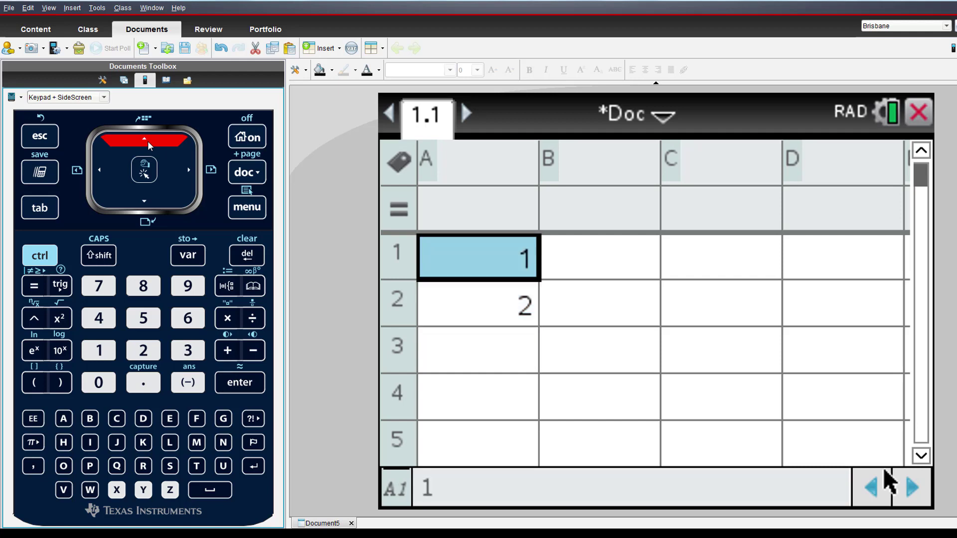
Select A1:A2 and use Data > Fill to extend the sequence to A10, giving 1 through 10.
click(101, 255)
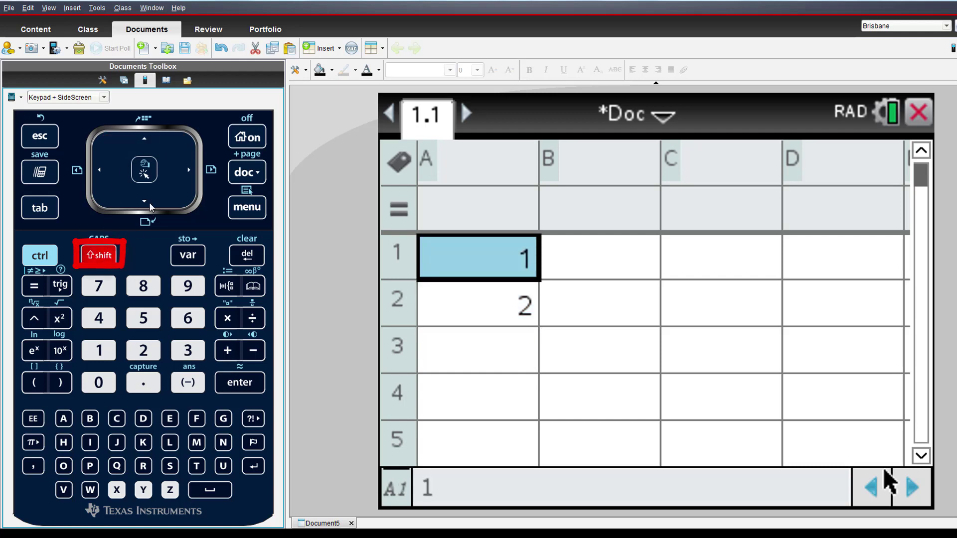
click(151, 207)
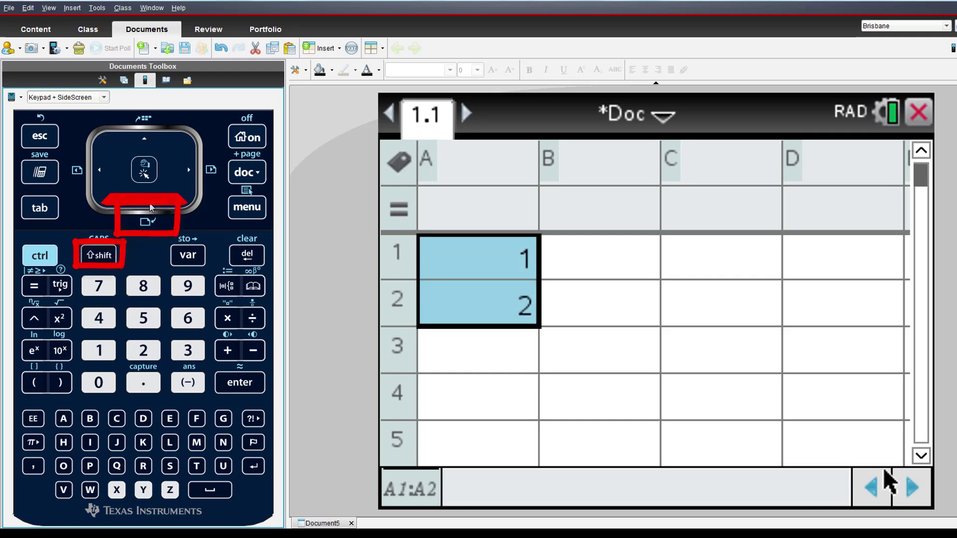
click(240, 207)
click(466, 188)
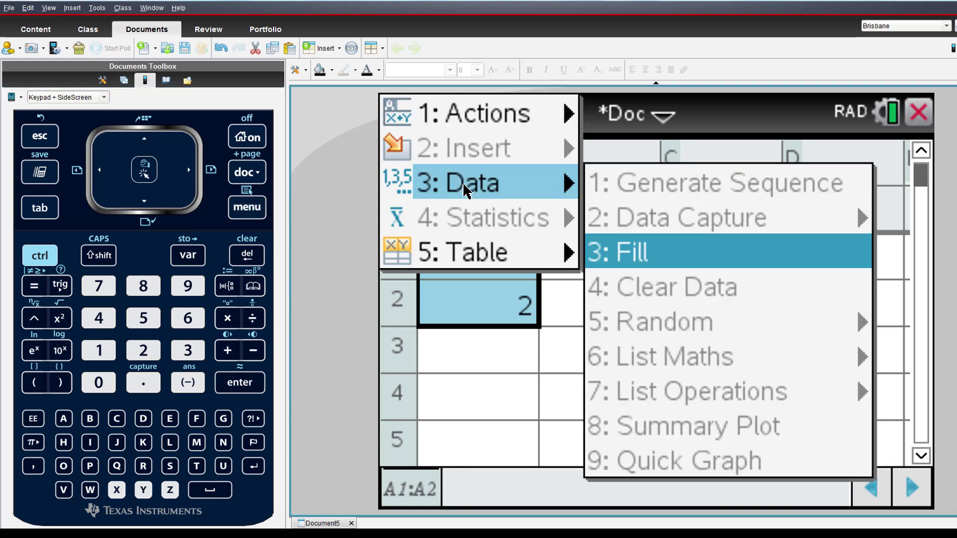
click(653, 250)
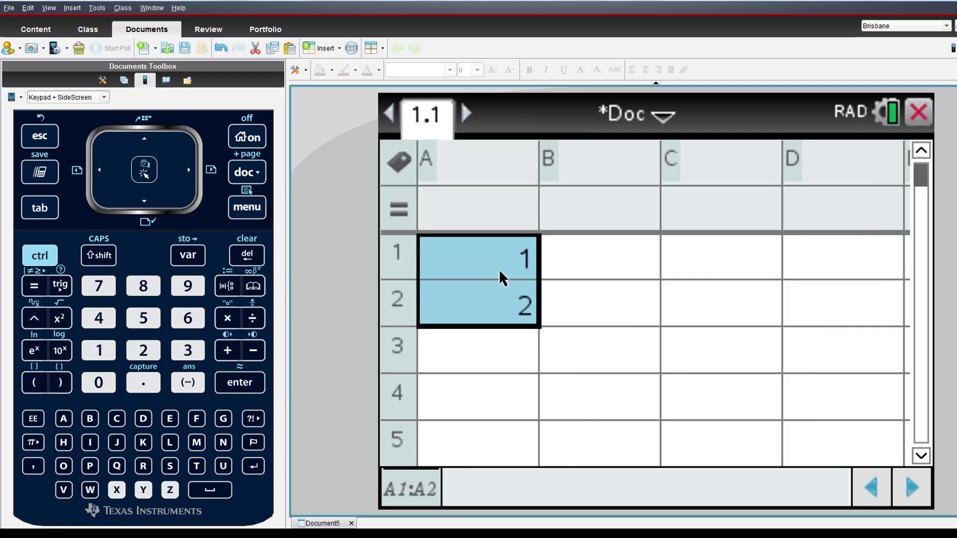
key(Down)
key(Down)
key(Down)
key(Down)
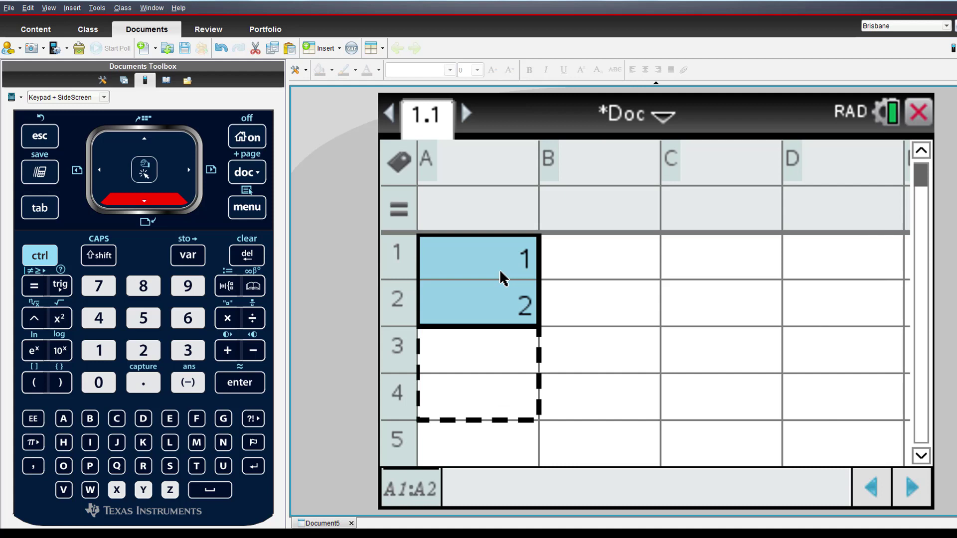
key(Down)
key(Down)
key(Down)
key(Down)
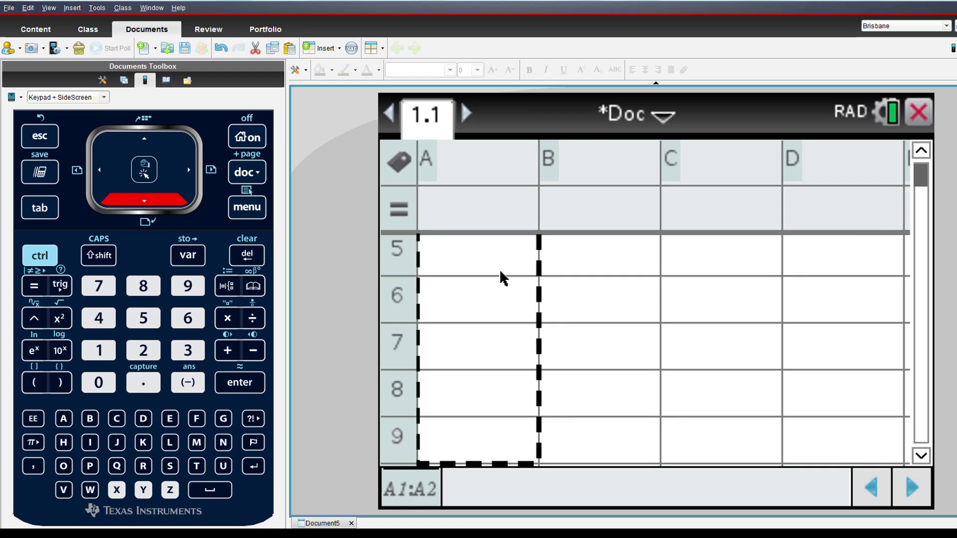
key(Return)
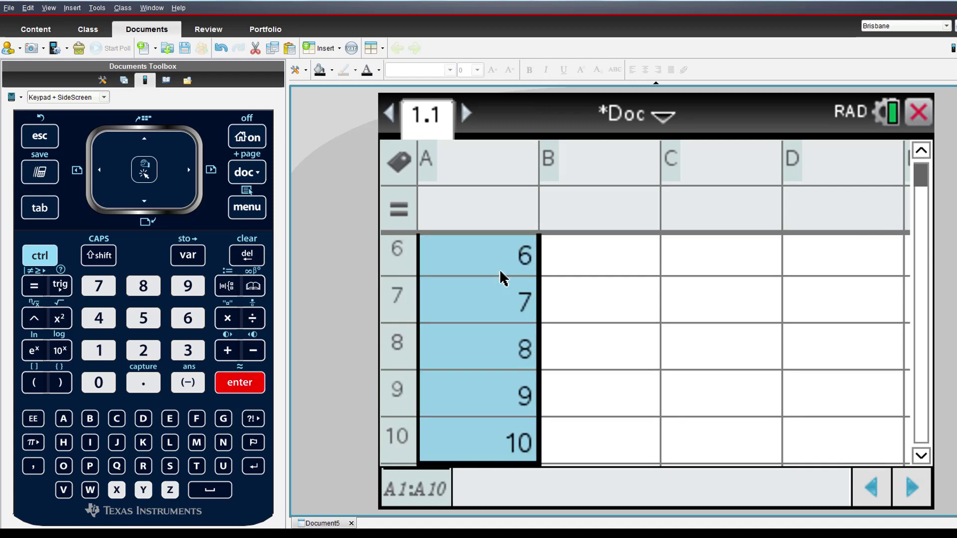
key(Up)
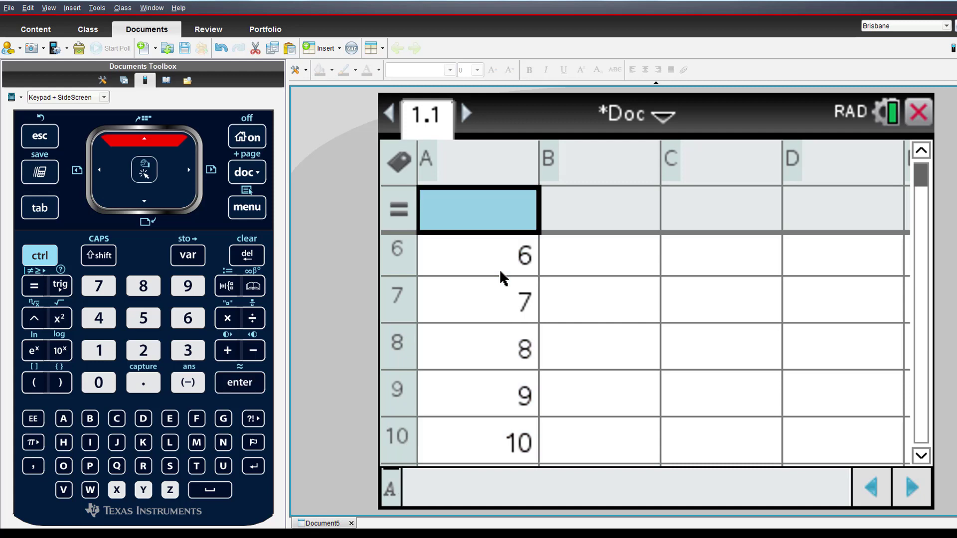
Change the value in cell A2 to 3.
key(Down)
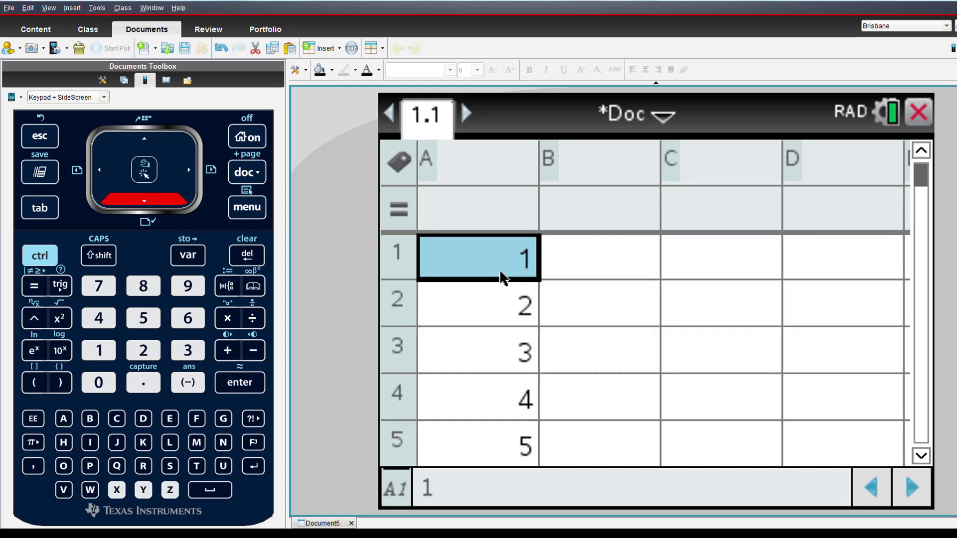
key(Down)
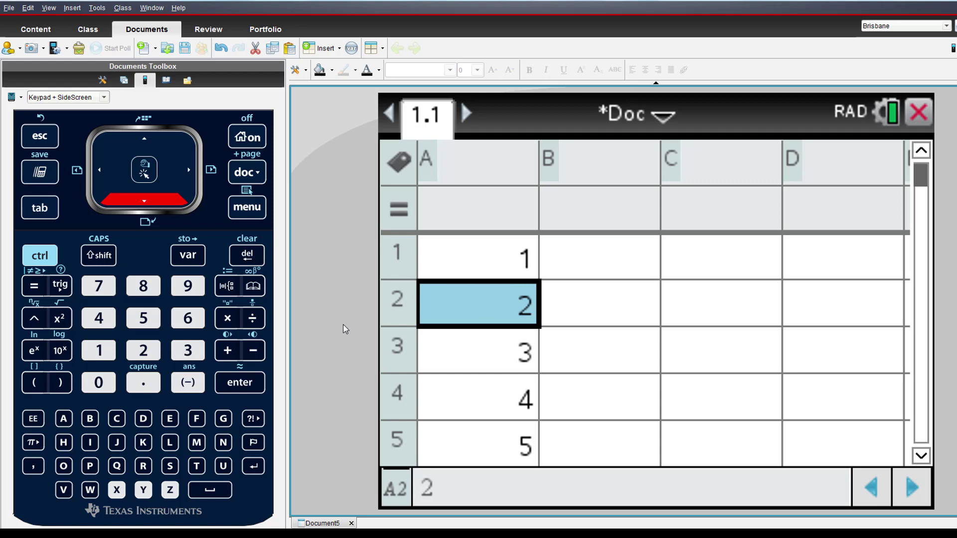
click(193, 355)
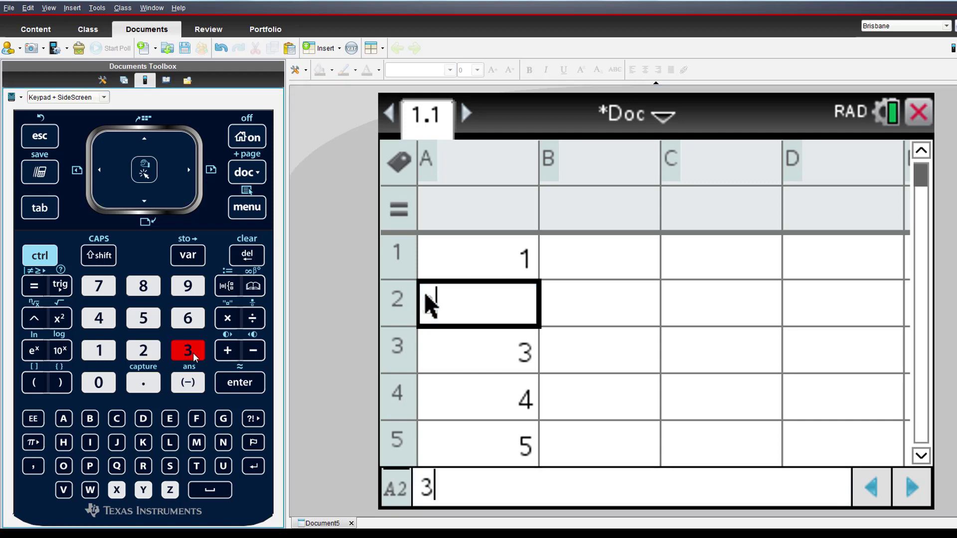
click(247, 383)
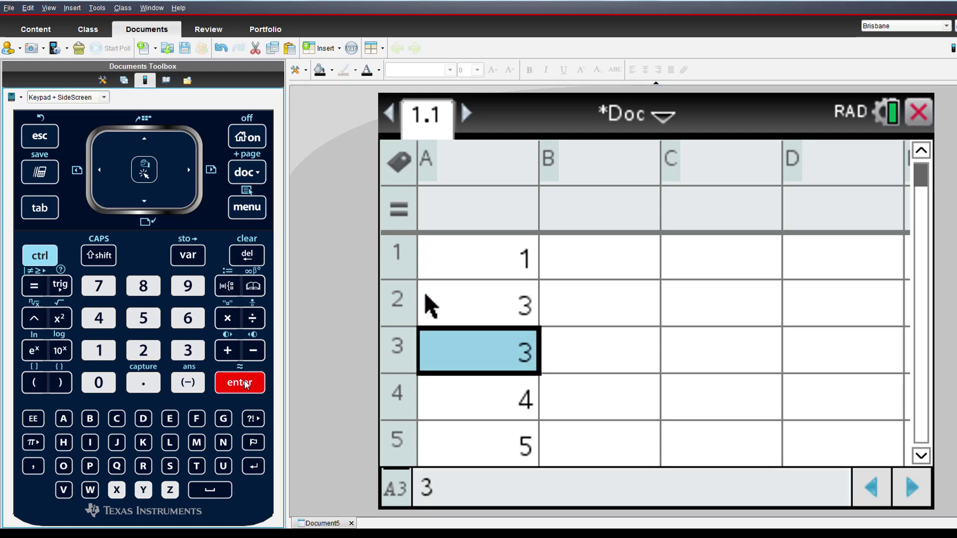
Select A1:A2 and fill down to A10, giving odd numbers 1 through 19.
click(145, 142)
click(145, 142)
click(92, 256)
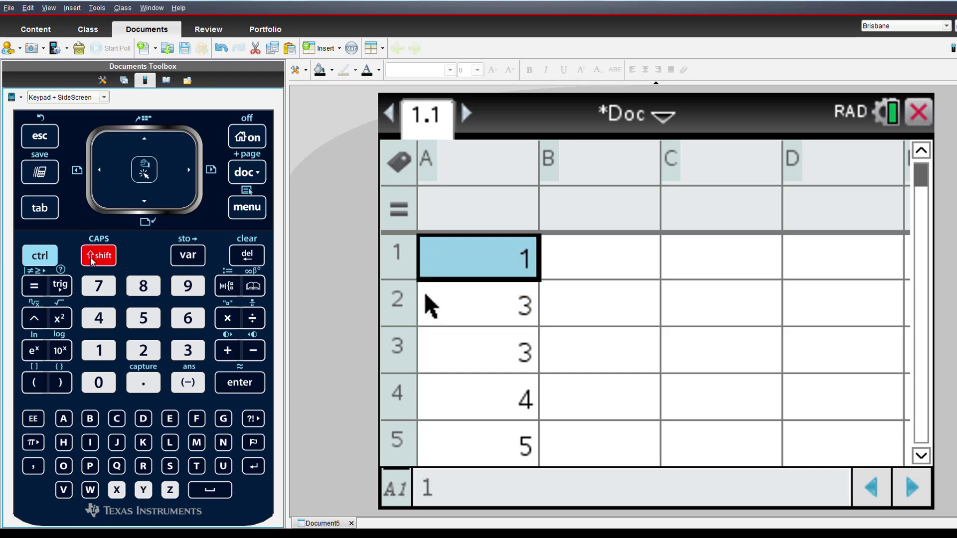
click(144, 203)
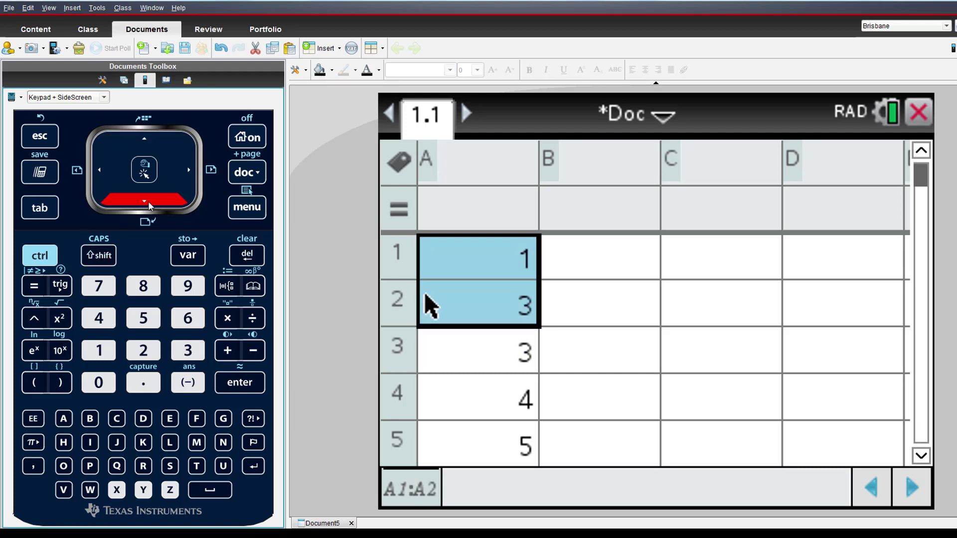
click(246, 213)
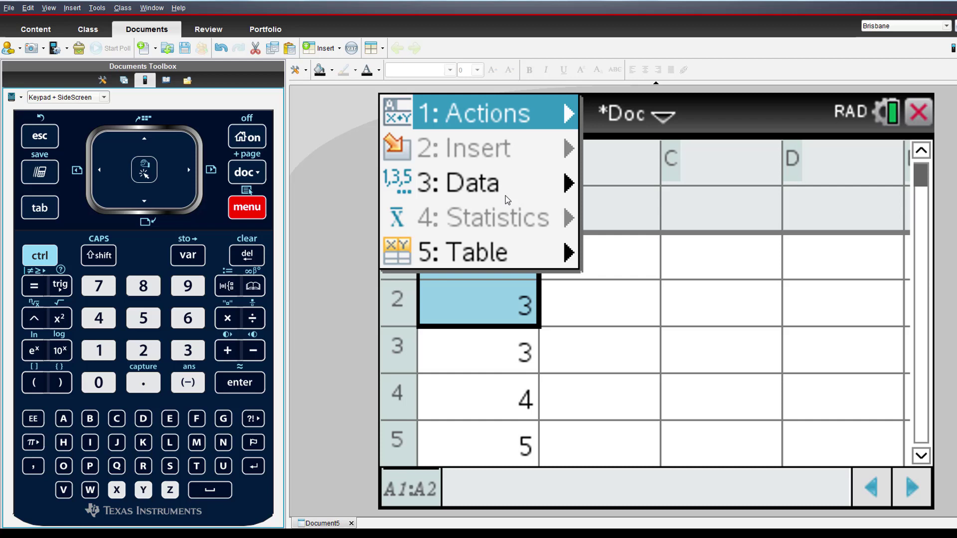
click(524, 189)
click(638, 249)
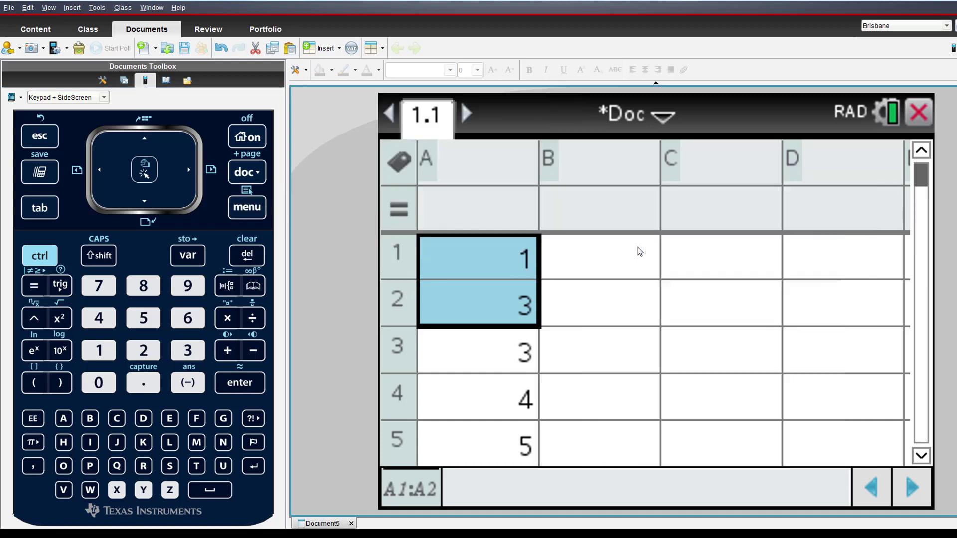
key(Down)
key(Down)
key(Down)
key(Down)
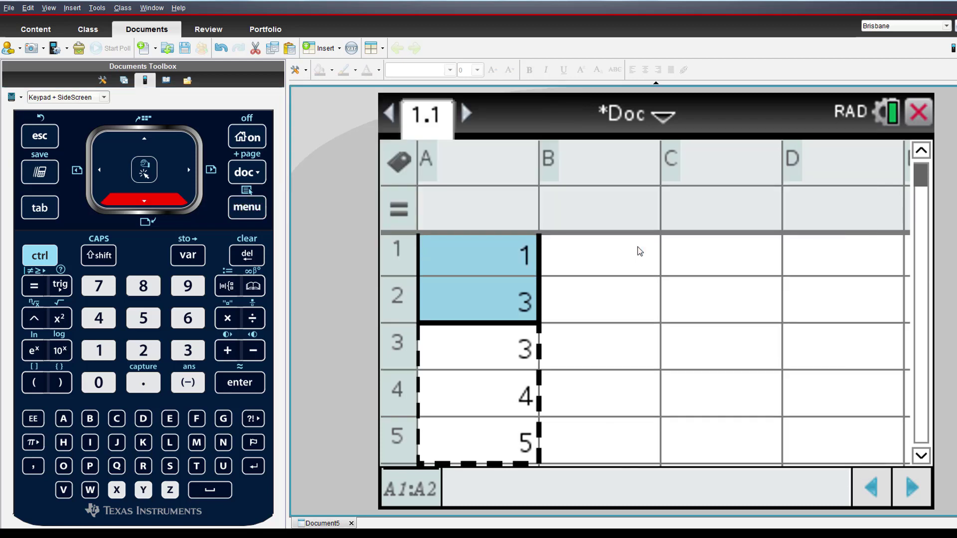
key(Down)
key(Down)
key(Down)
key(Down)
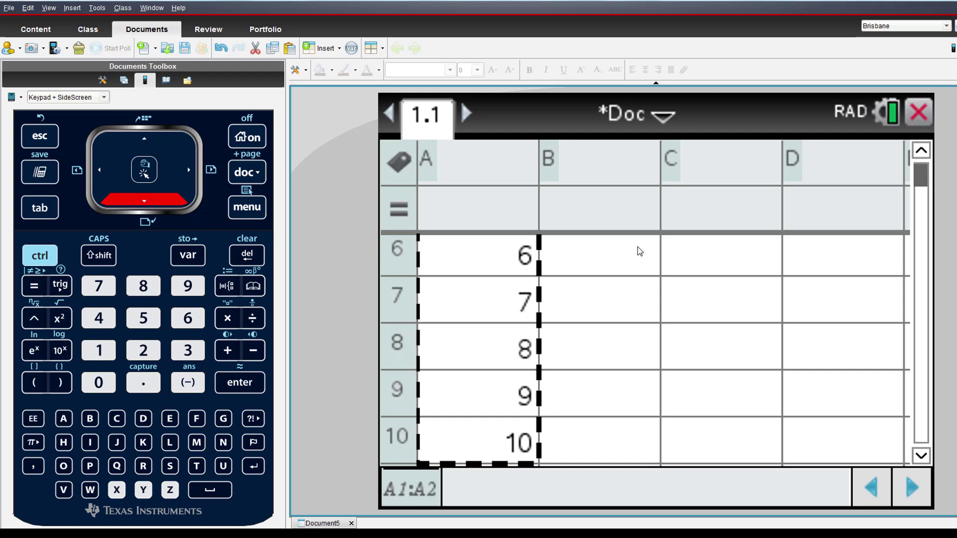
key(Return)
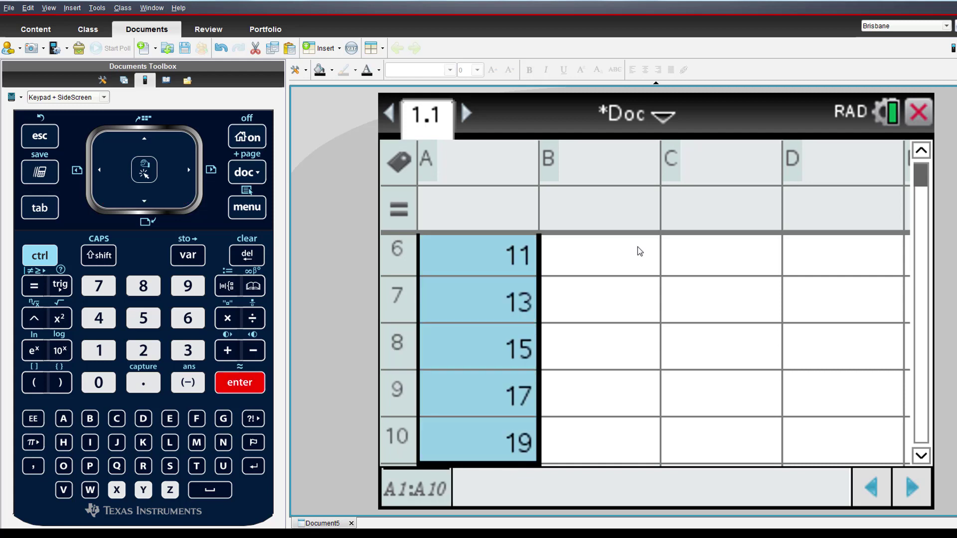
key(Up)
key(Down)
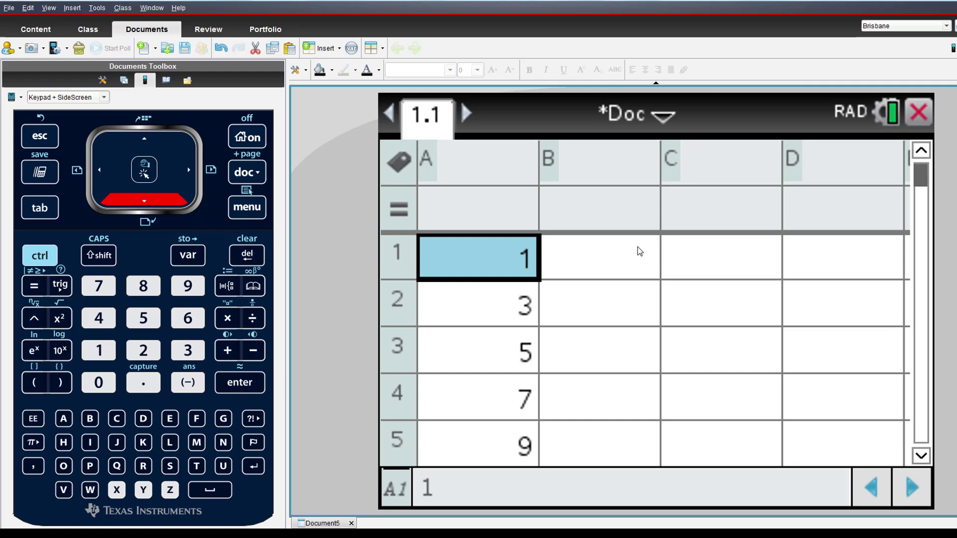
Enter the formula =a1+2 in cell A2, which displays 3.
key(Down)
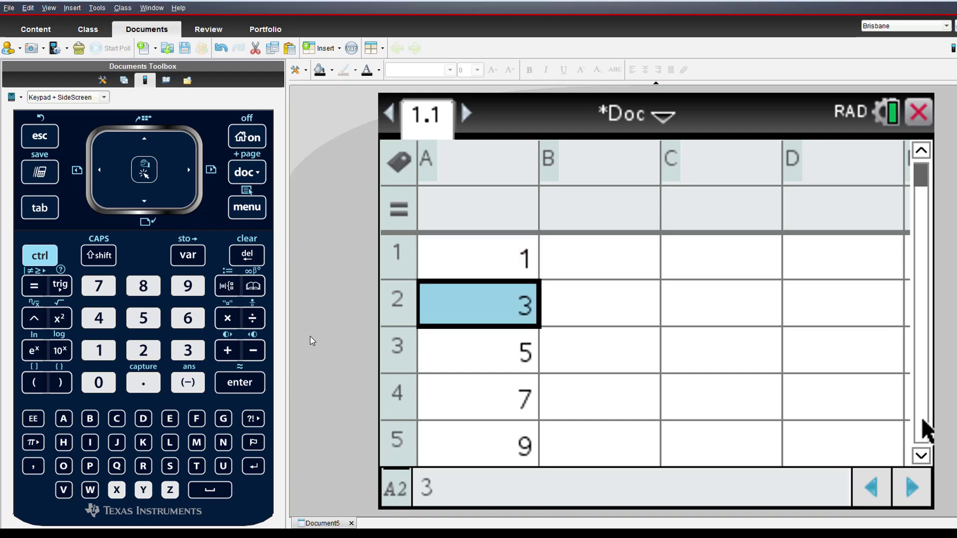
click(35, 287)
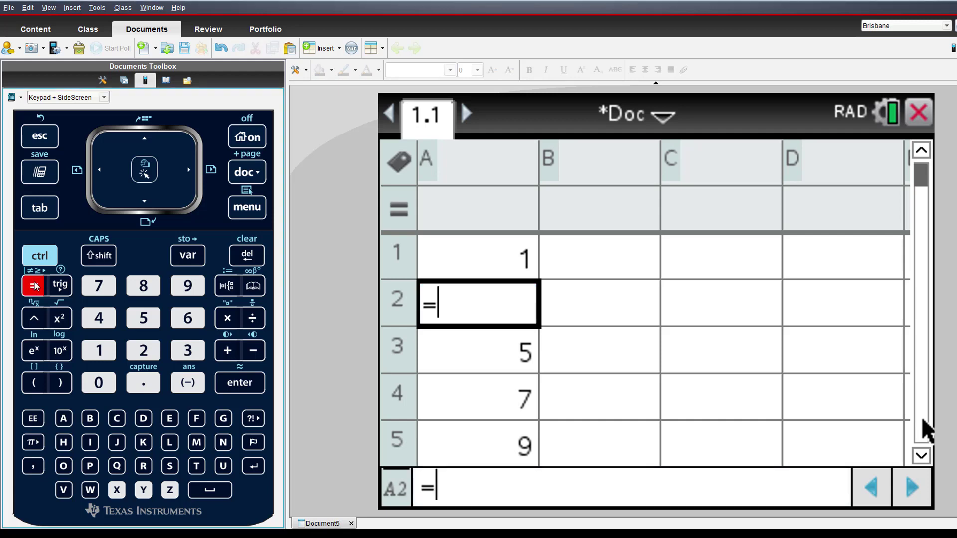
click(64, 419)
click(99, 356)
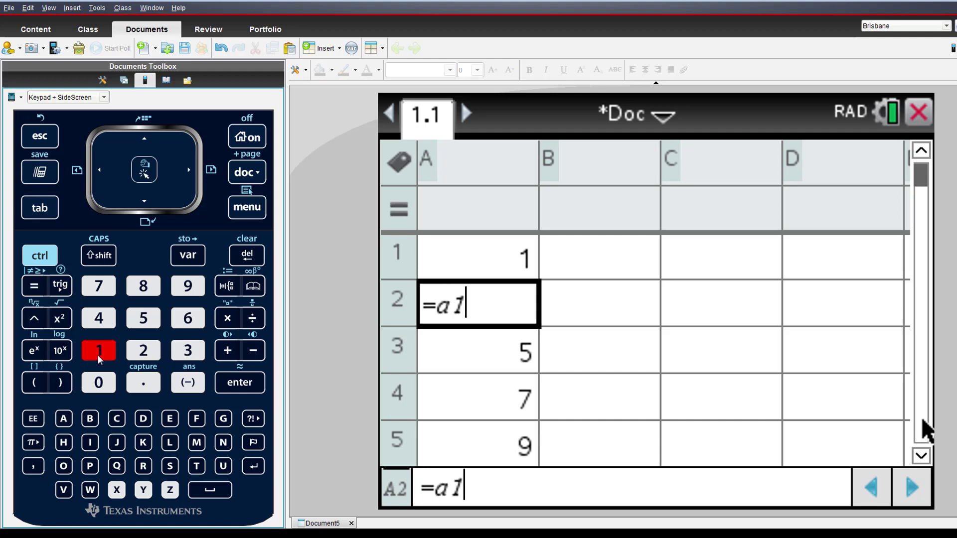
click(227, 350)
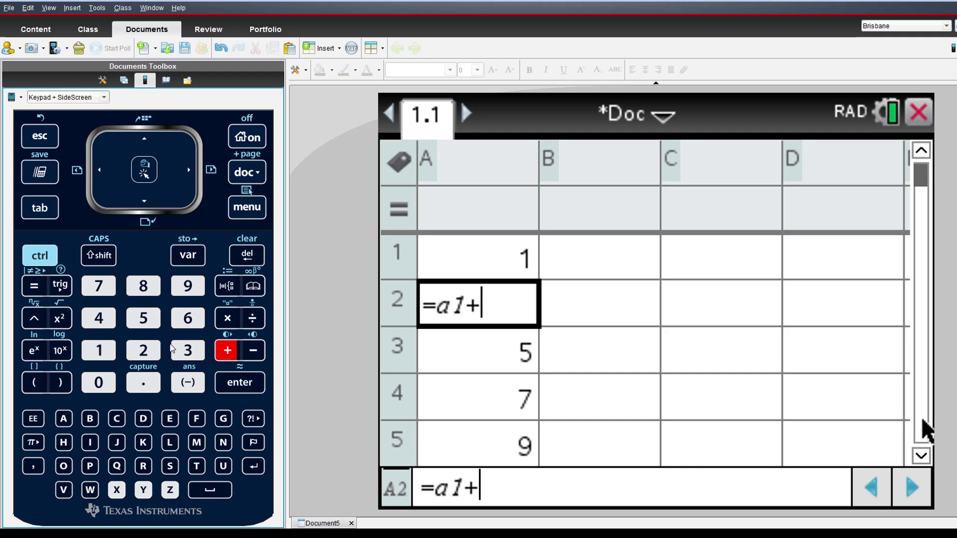
click(143, 352)
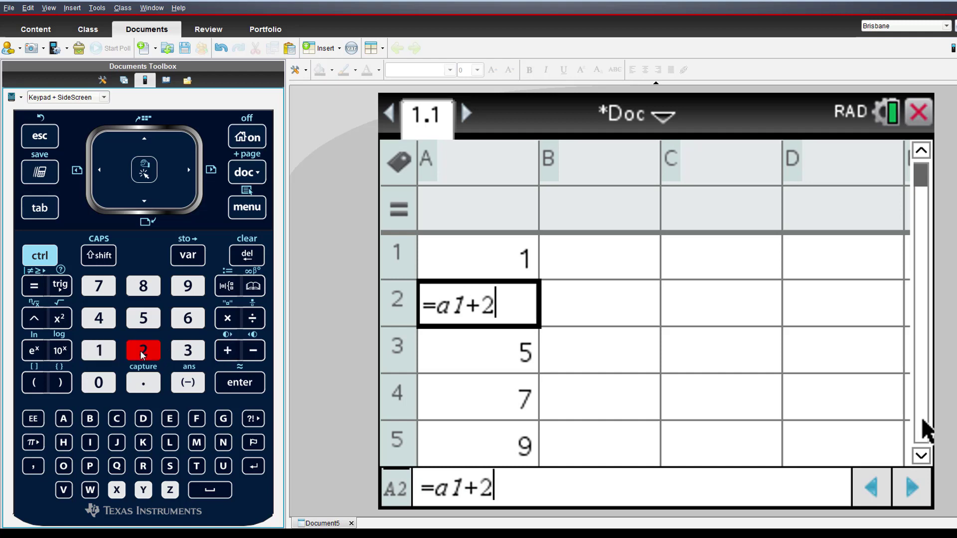
click(236, 383)
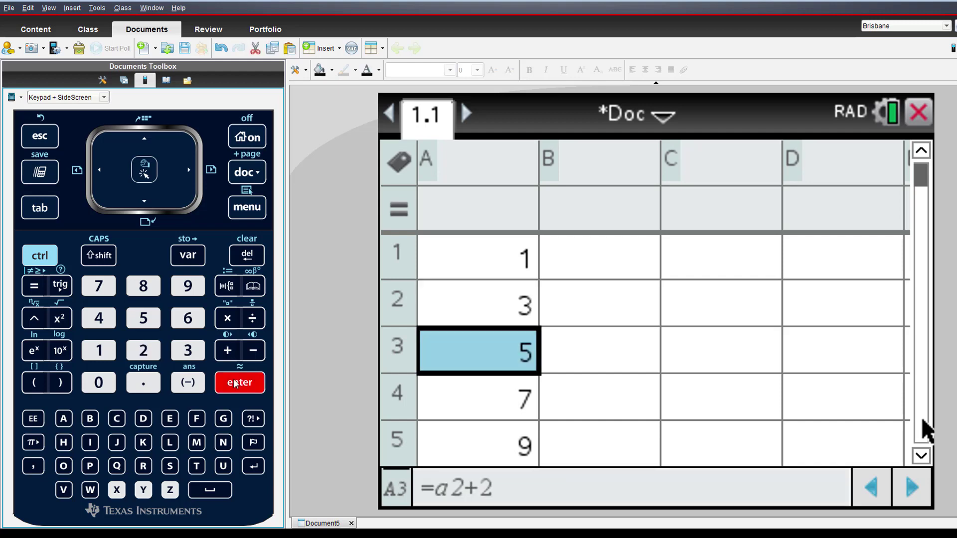
click(146, 142)
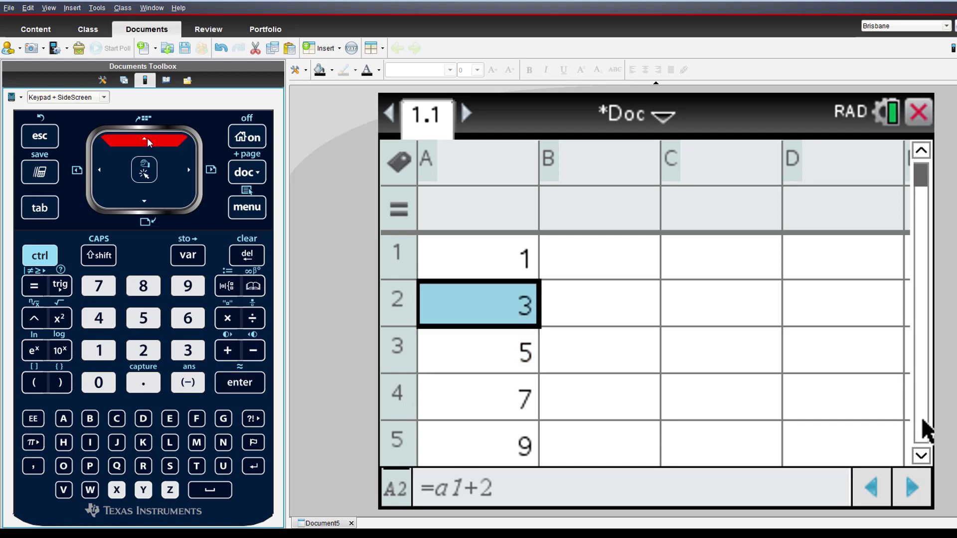
Fill A2's =a1+2 formula down column A to row 10.
click(239, 209)
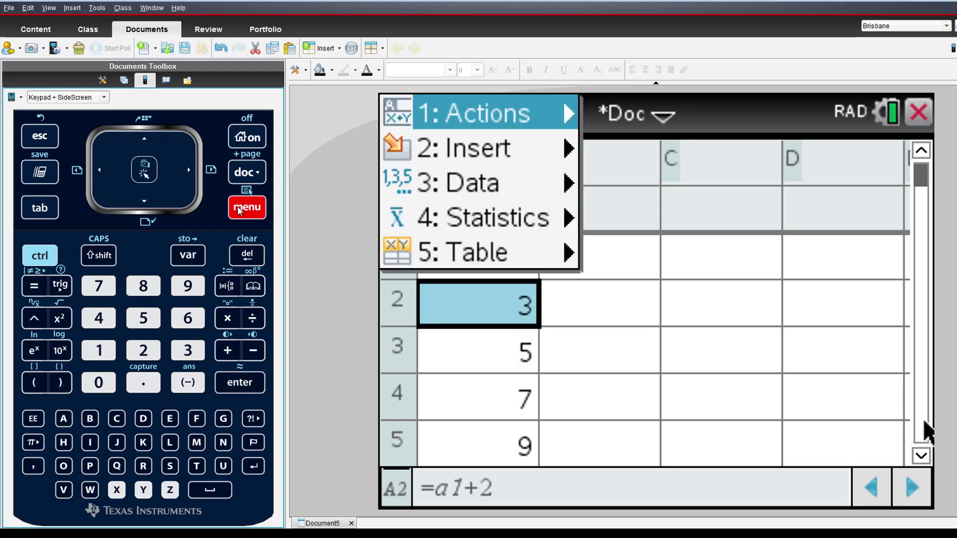
key(Down)
key(Down)
key(Right)
key(Down)
key(Down)
key(Return)
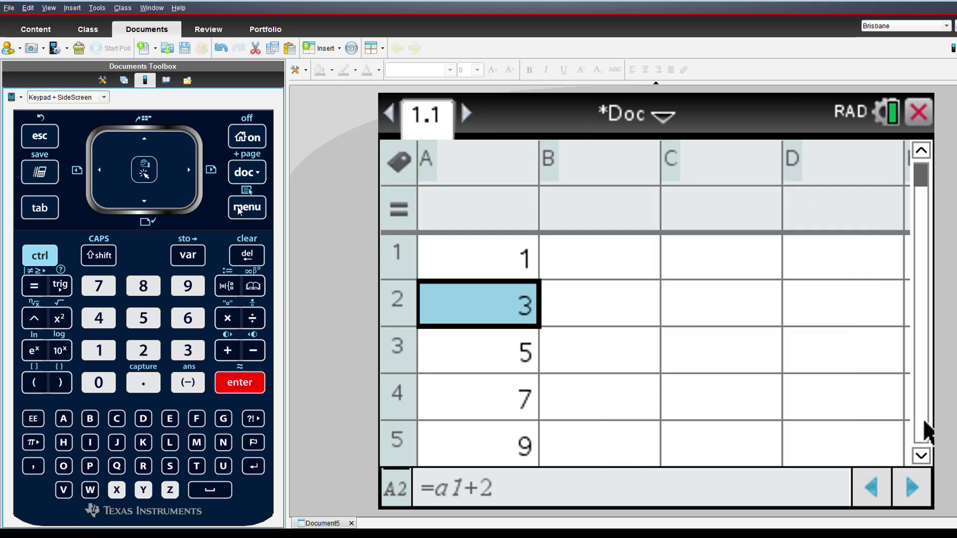
key(Down)
key(Down)
key(Down)
key(Down)
key(Down)
key(Down)
key(Down)
key(Down)
key(Down)
key(Down)
key(Down)
key(Up)
key(Up)
key(Up)
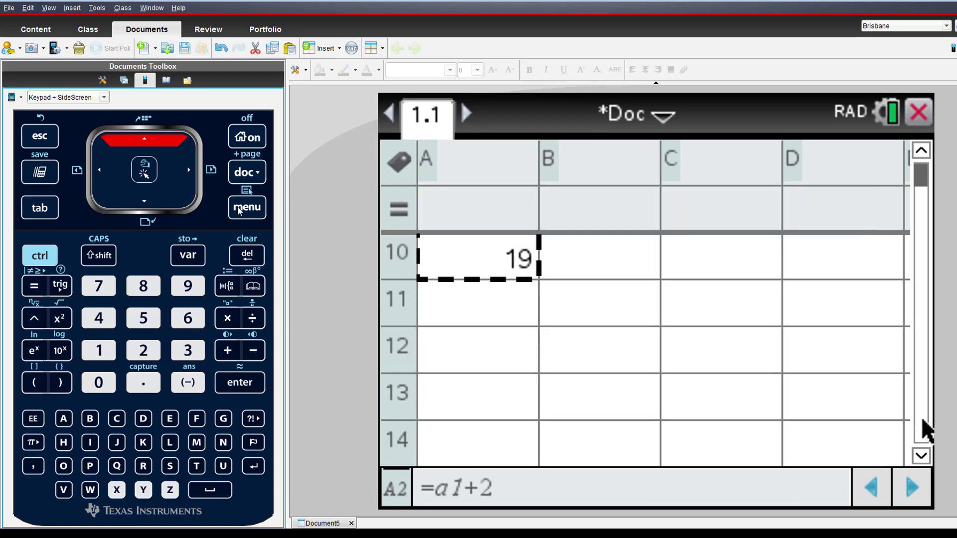
key(Return)
key(Up)
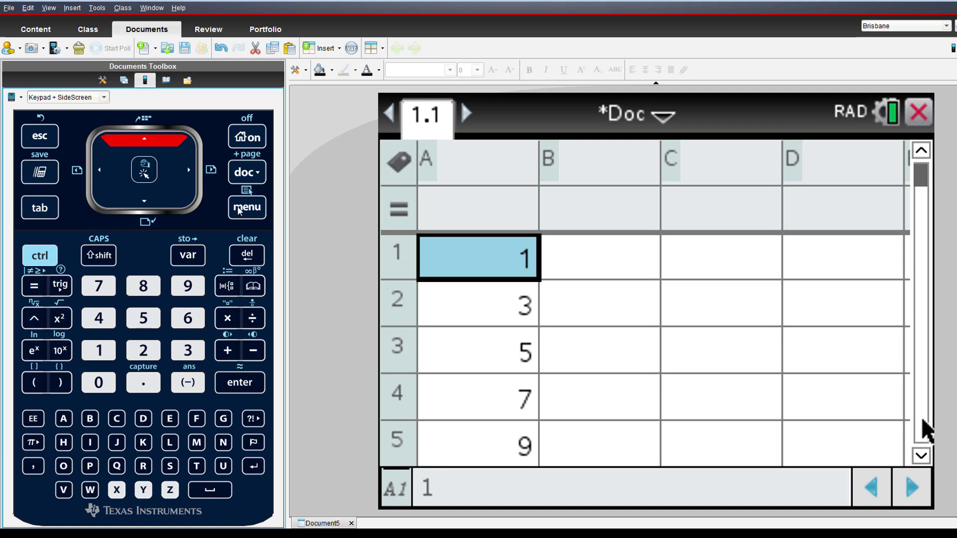
Change A1 to 5, then 15, and finally 21 so the column recalculates.
text(5)
key(Return)
key(Up)
text(15)
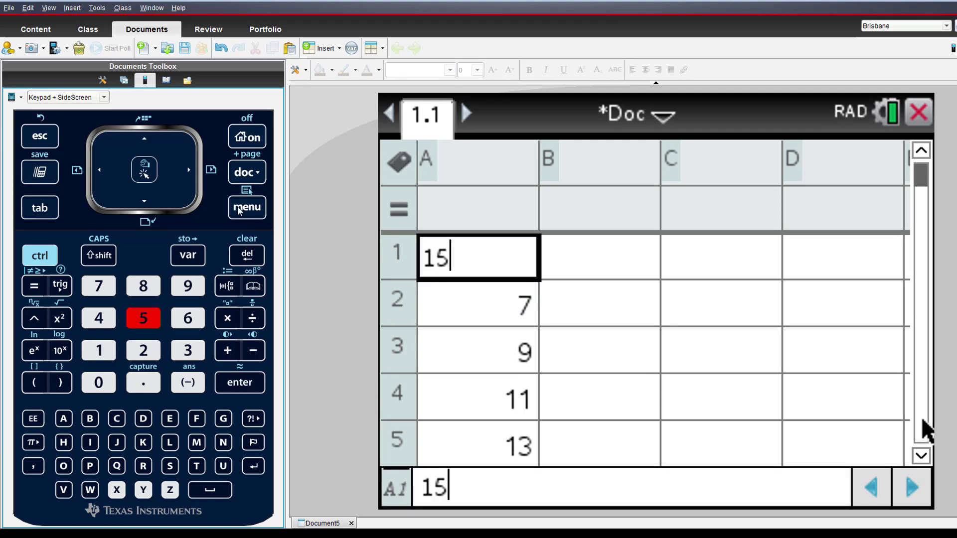
key(Return)
key(Up)
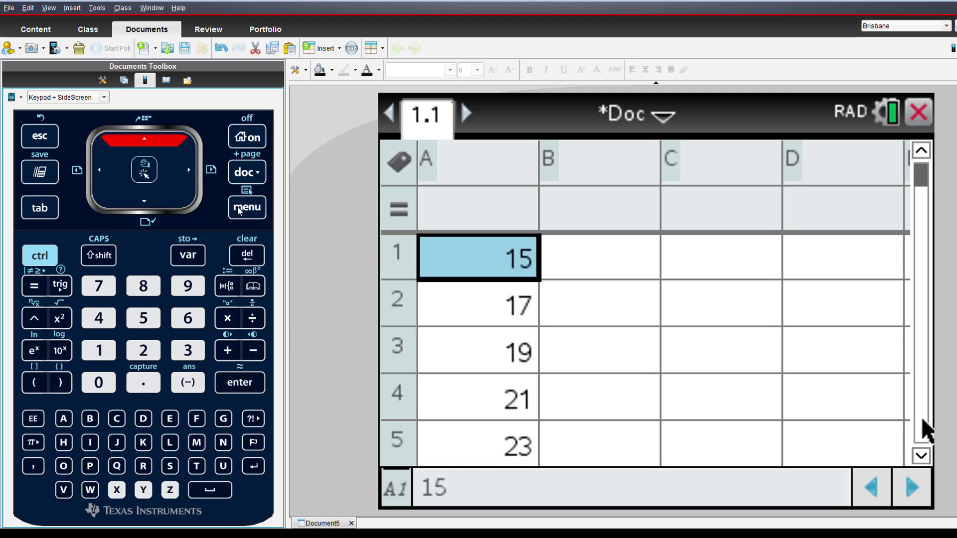
text(21)
key(Return)
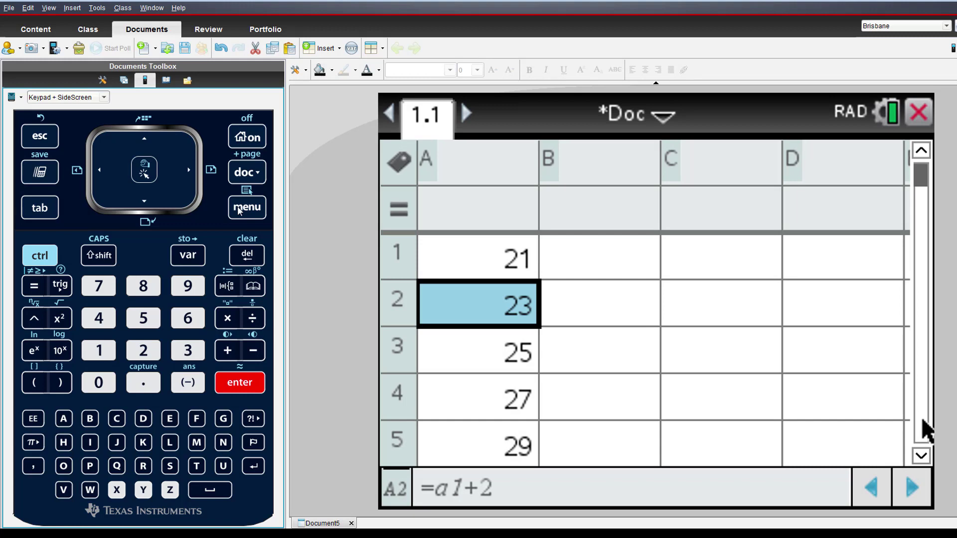
Enter the common difference 2 in cell B1.
click(904, 203)
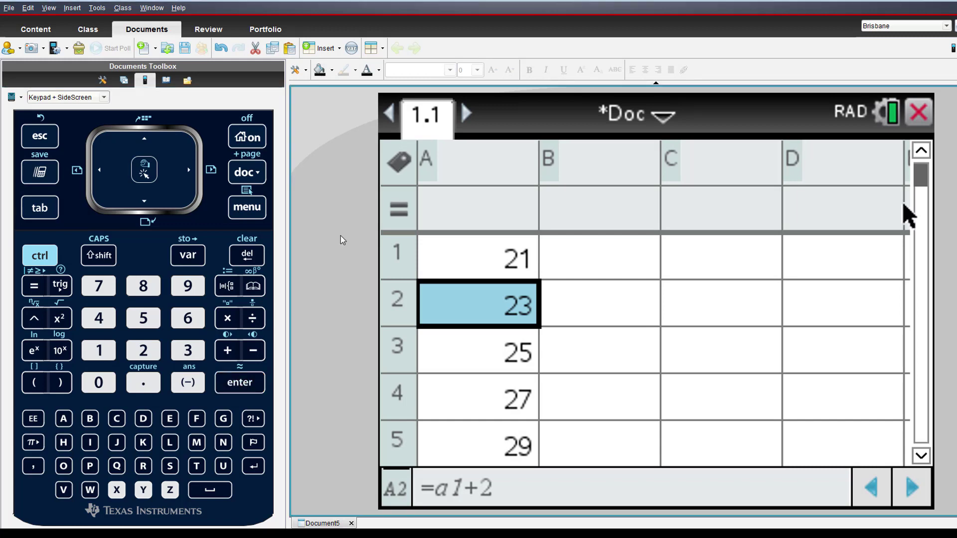
key(Up)
key(Right)
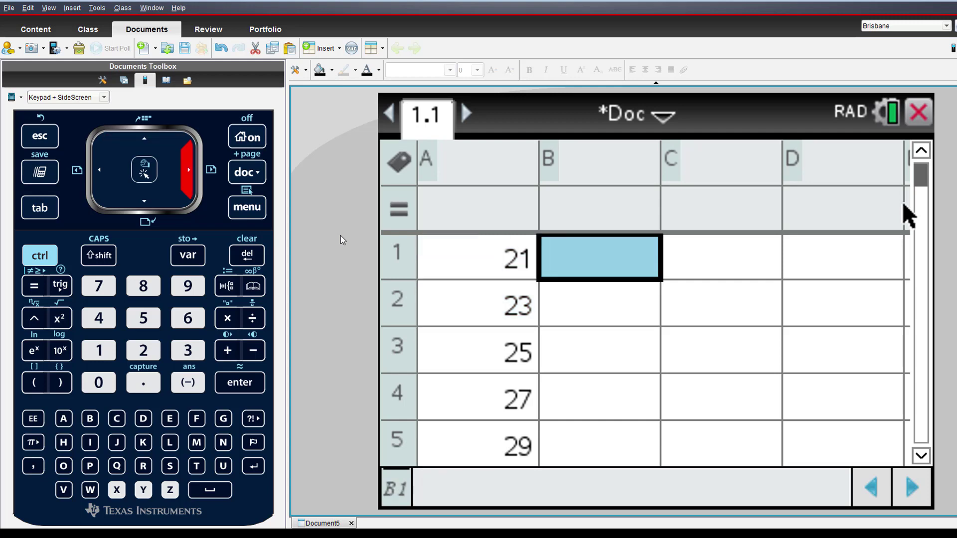
click(147, 352)
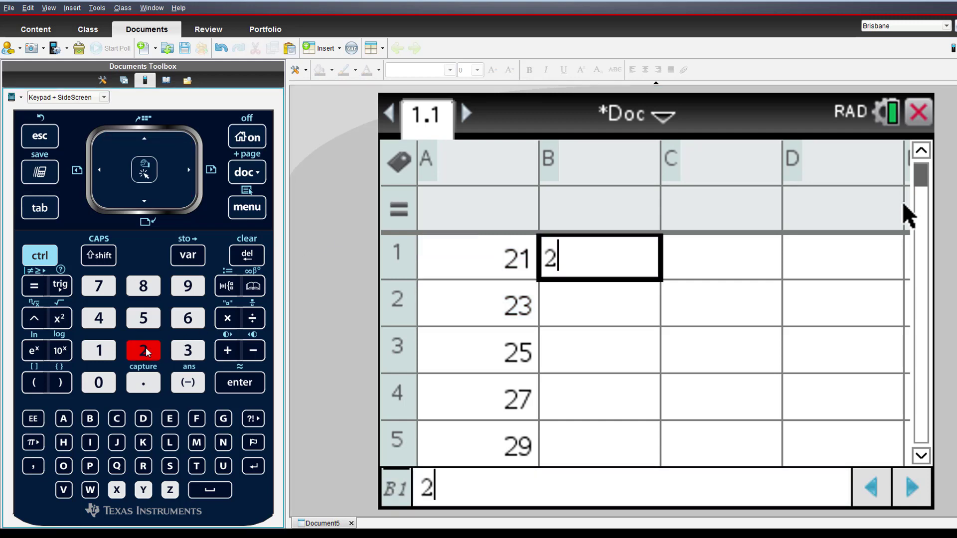
click(251, 383)
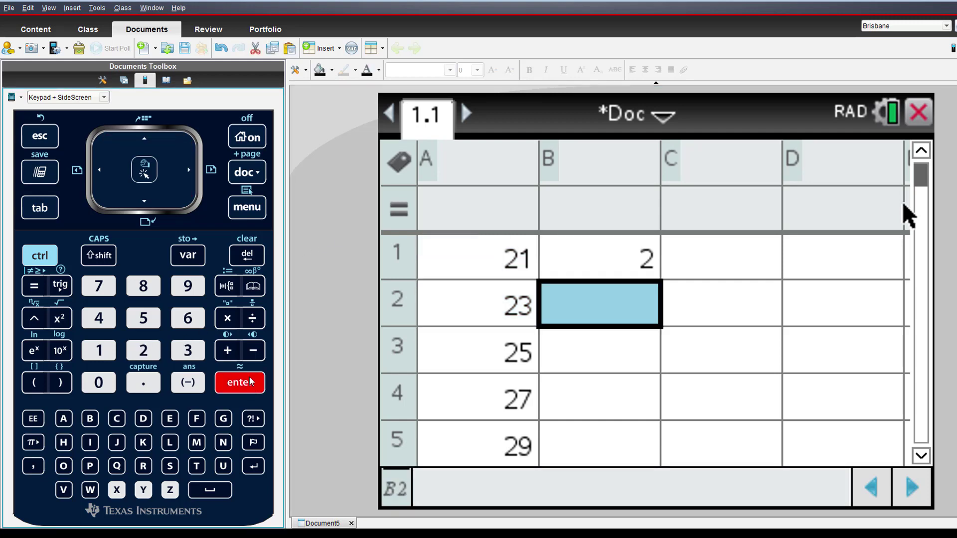
Enter the formula =a1+$b$1 in cell A2, using $ signs from the symbol palette.
click(102, 175)
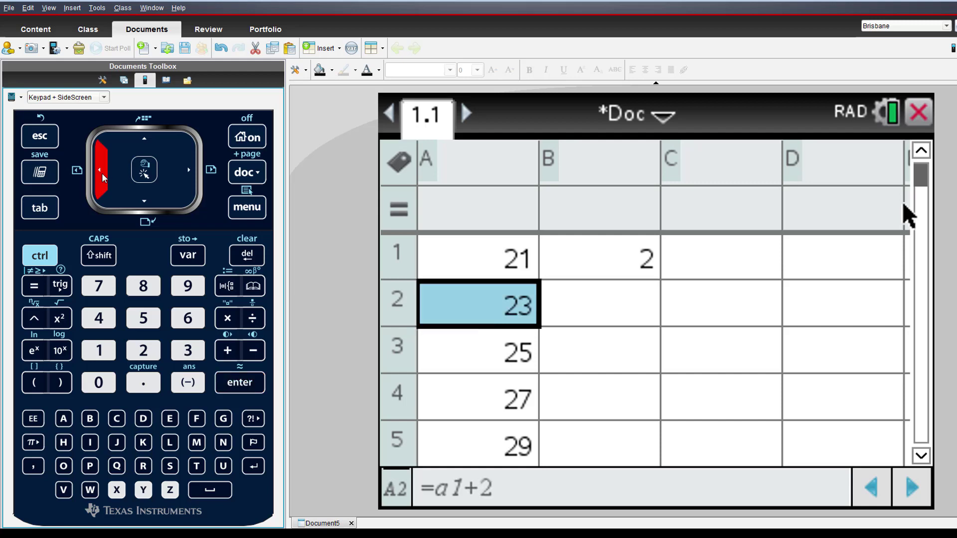
click(33, 291)
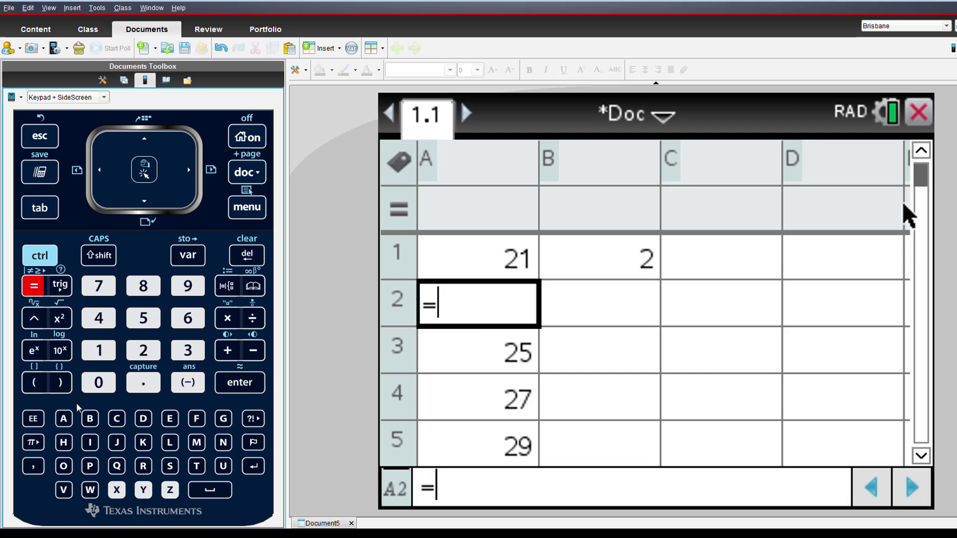
click(64, 420)
click(99, 350)
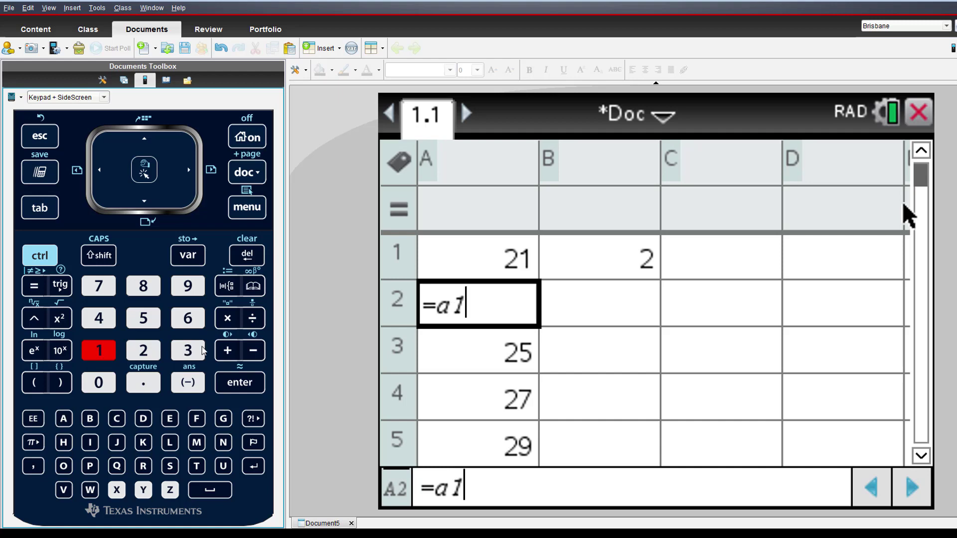
click(232, 351)
click(252, 419)
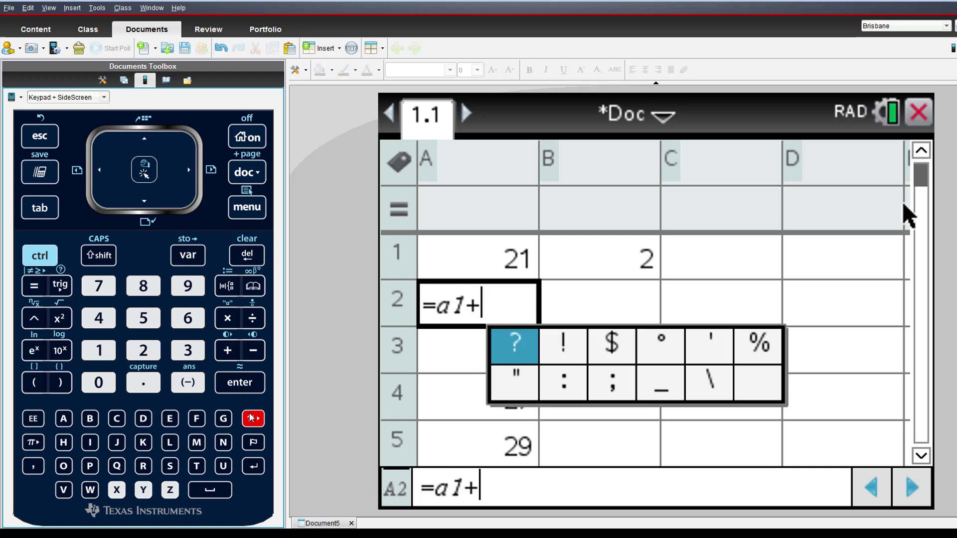
key(Right)
key(Right)
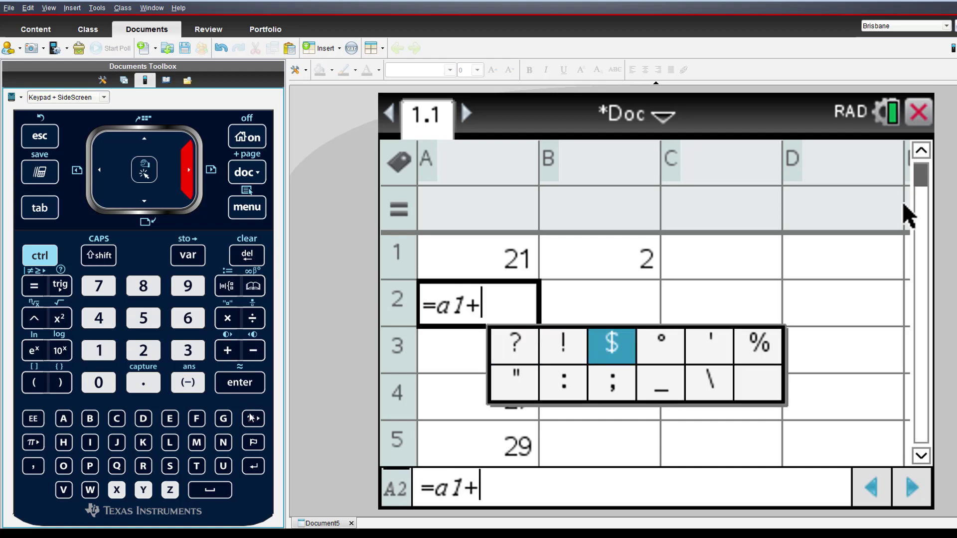
key(Return)
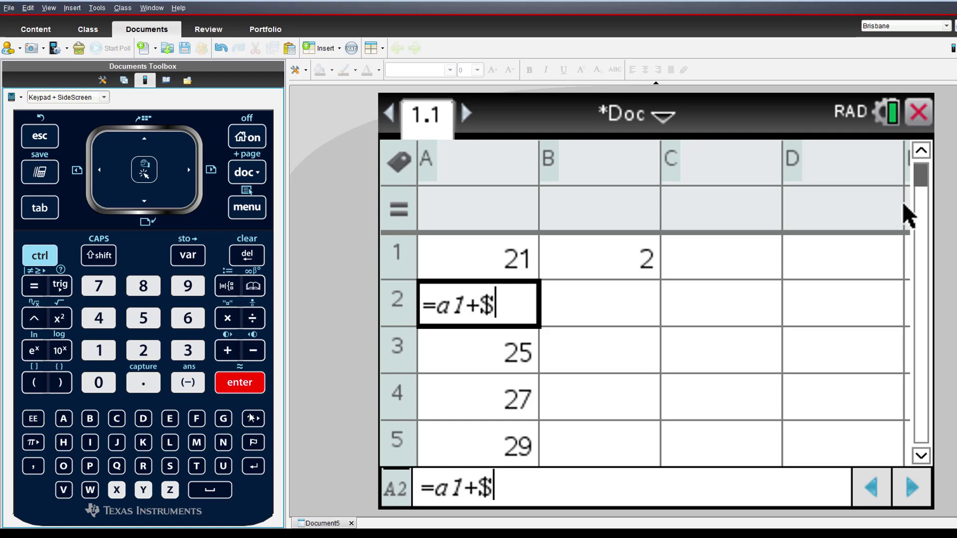
click(89, 420)
click(253, 419)
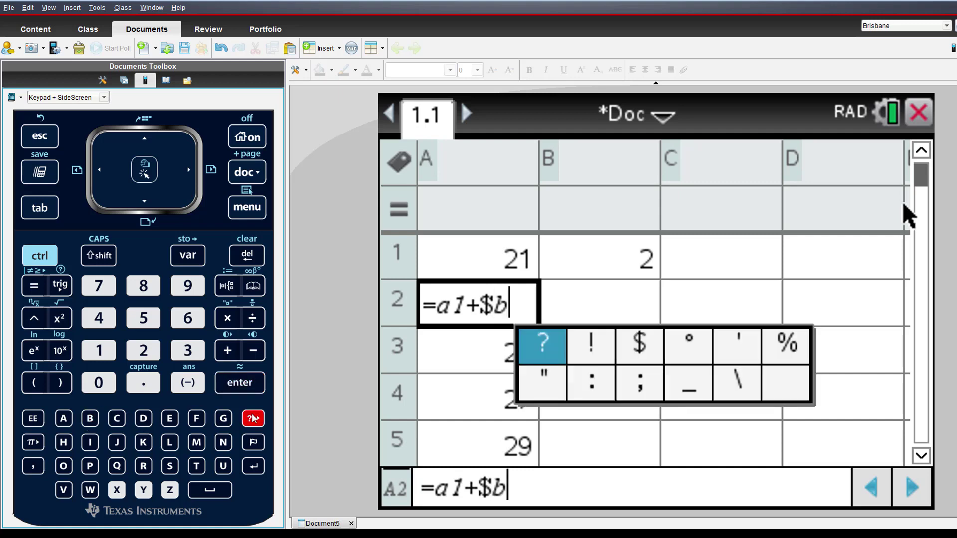
key(Right)
key(Right)
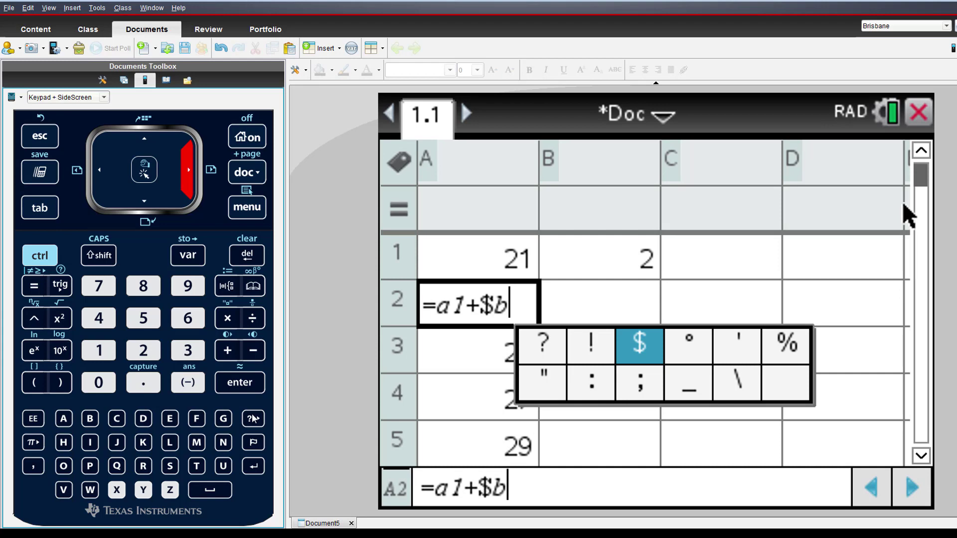
key(Return)
text(1)
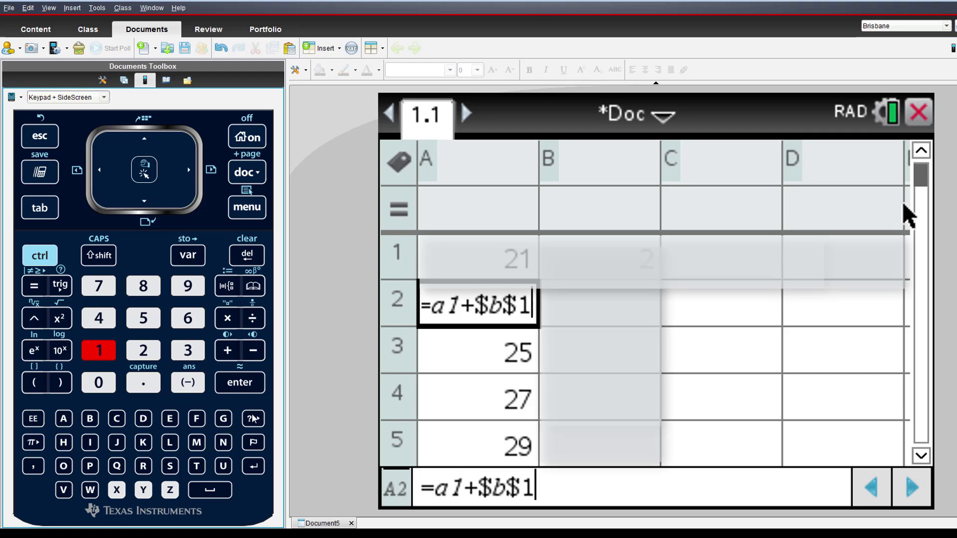
key(Return)
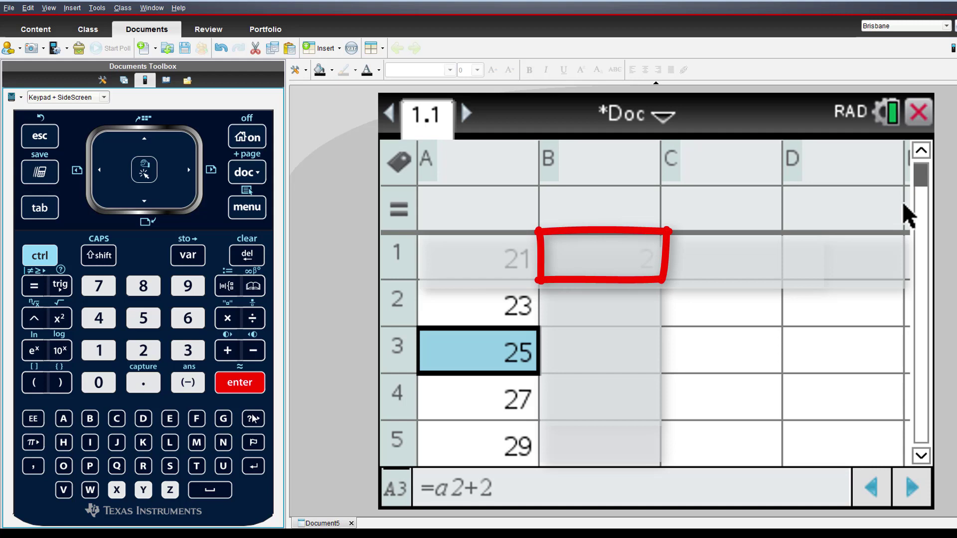
key(Up)
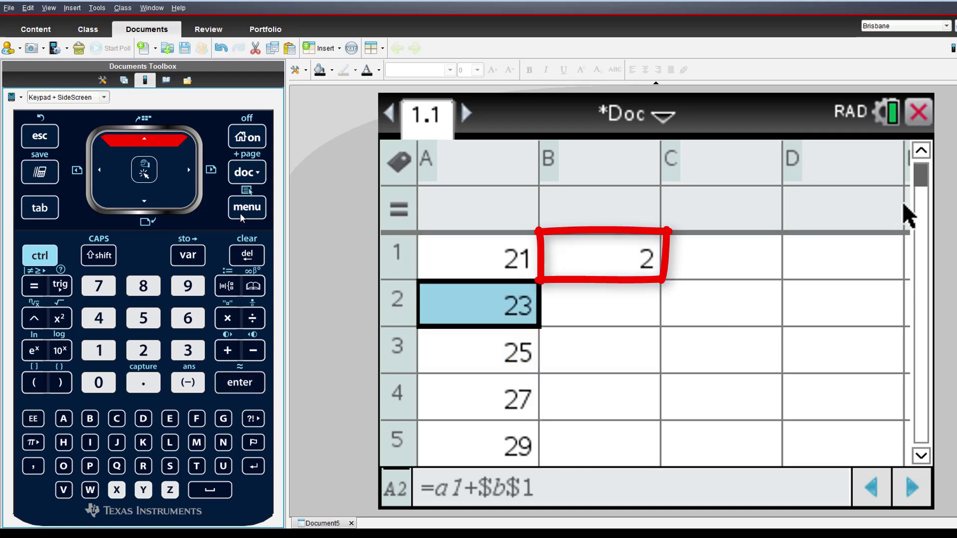
Fill the =a1+$b$1 formula from A2 down to A10, giving 21 through 39.
click(241, 215)
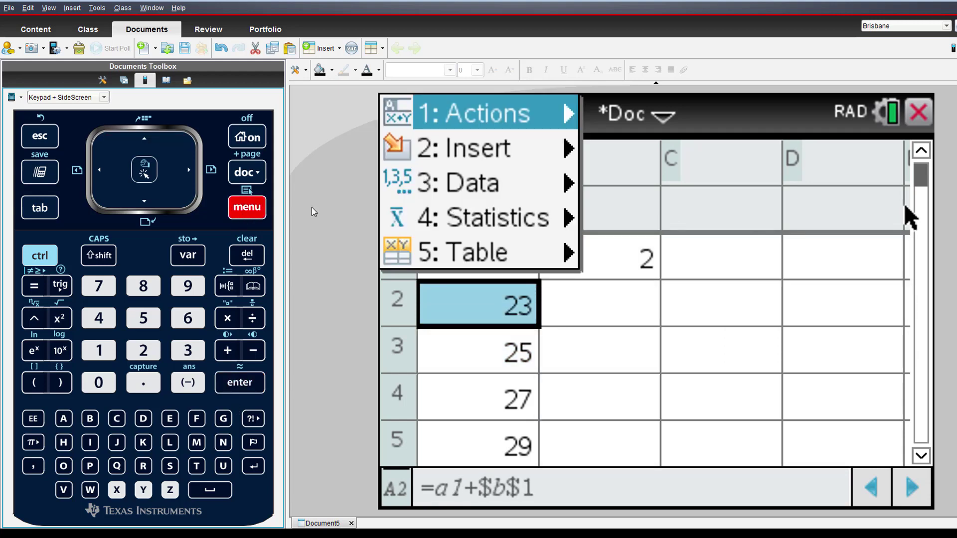
click(473, 192)
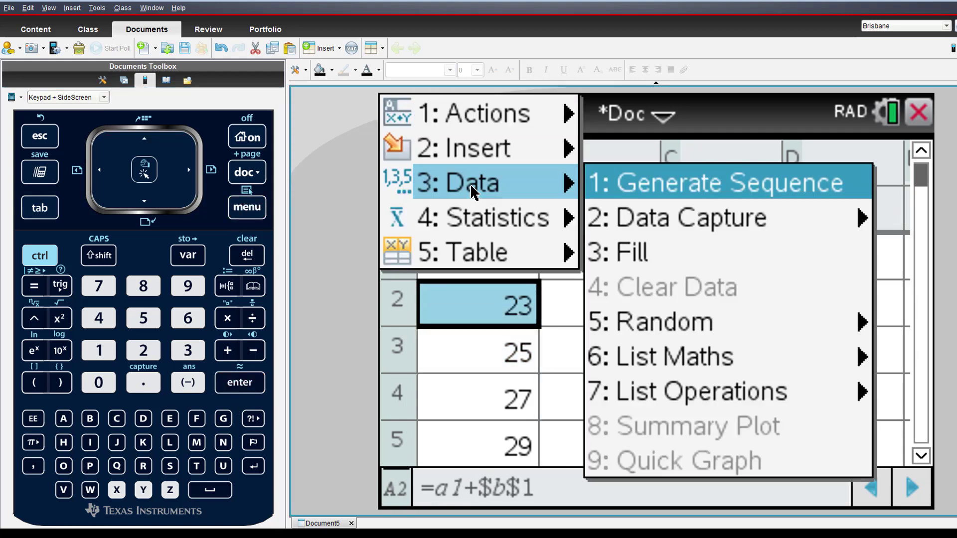
click(675, 264)
key(Down)
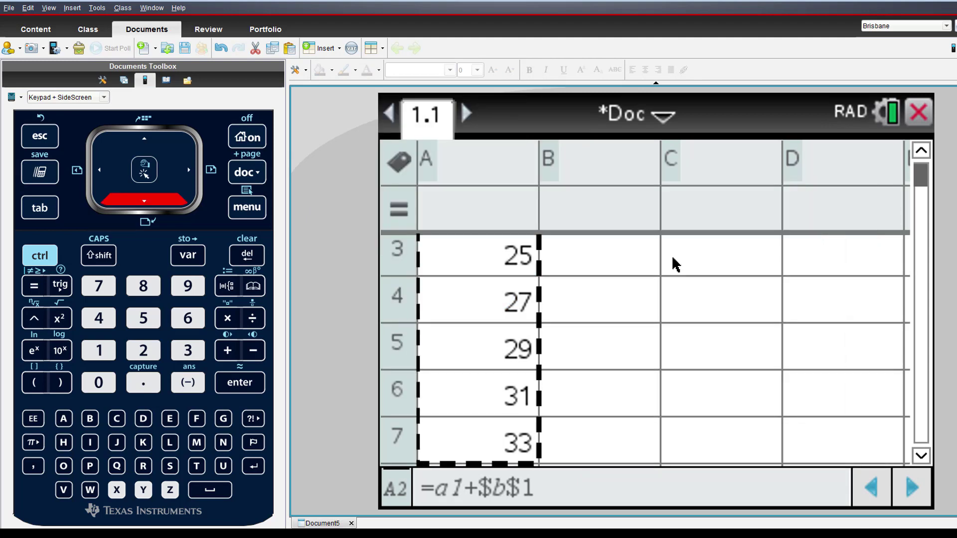
scroll(676, 264, down, 3)
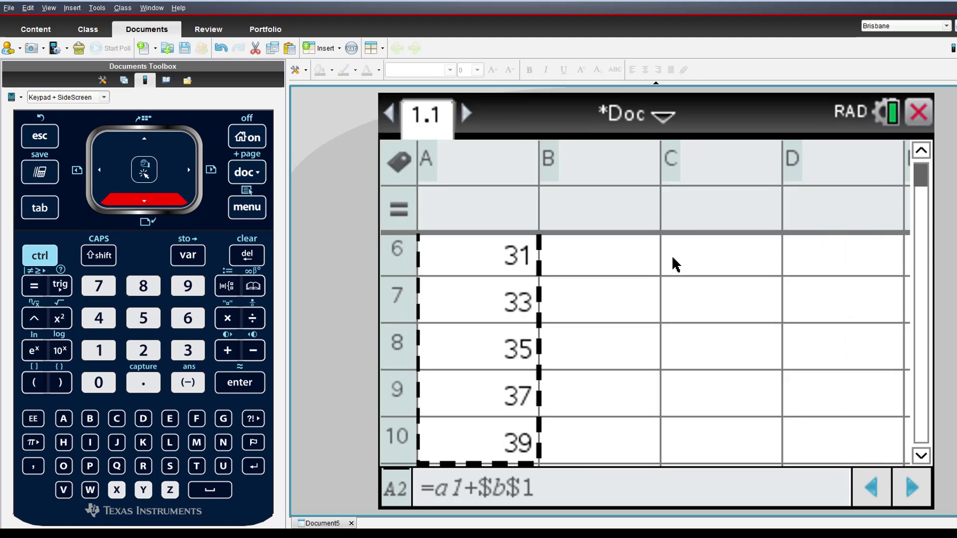
key(Return)
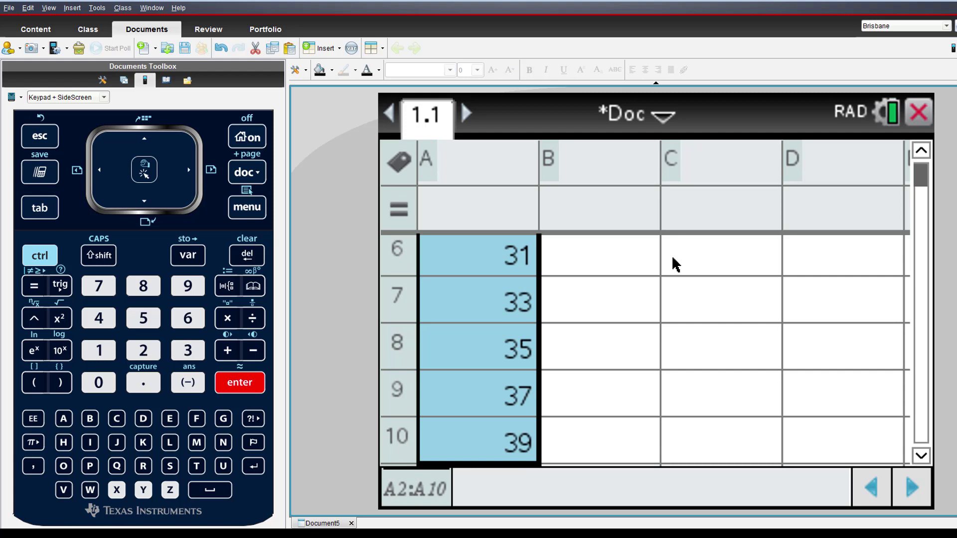
Change B1 to 3 and then to 4, so column A counts up by 4 from 21.
key(ctrl+Home)
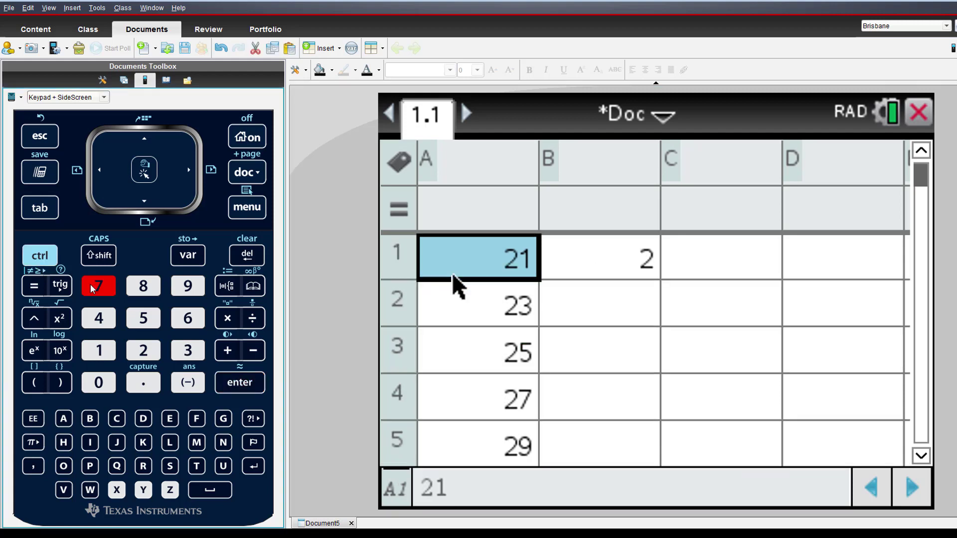
click(189, 170)
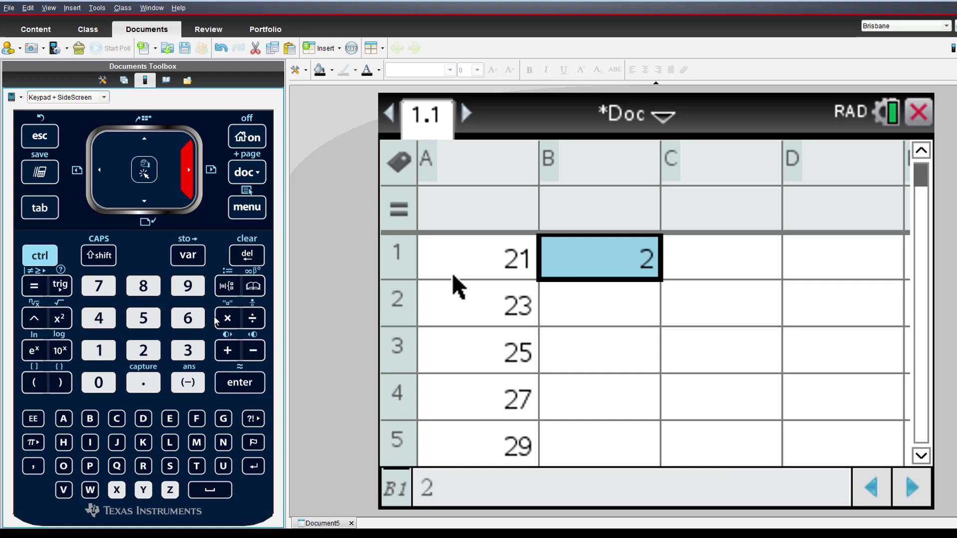
click(197, 353)
click(224, 383)
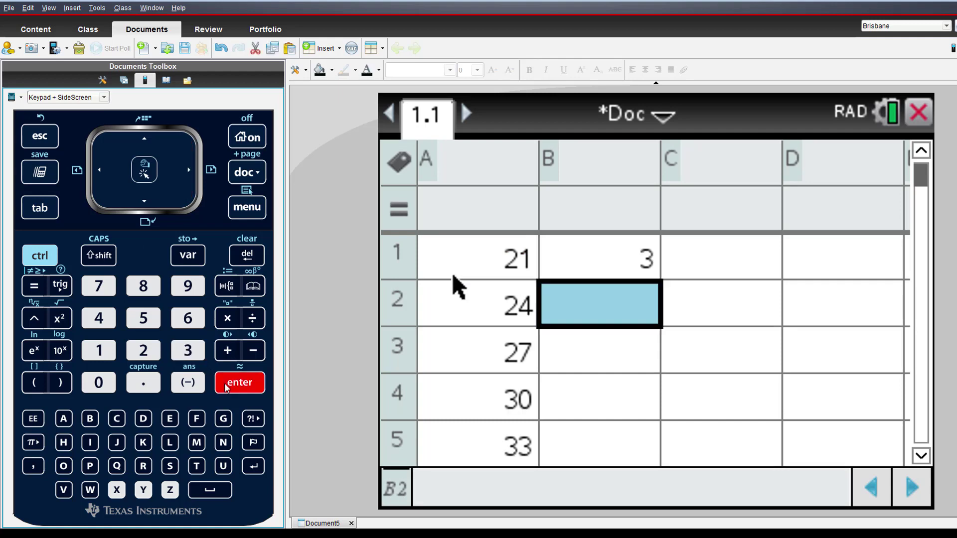
click(142, 140)
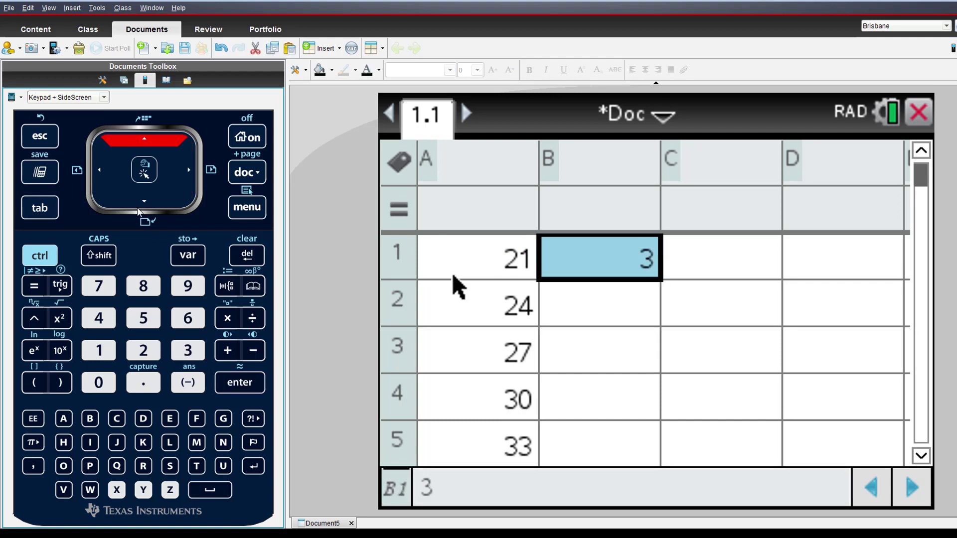
click(106, 319)
click(230, 382)
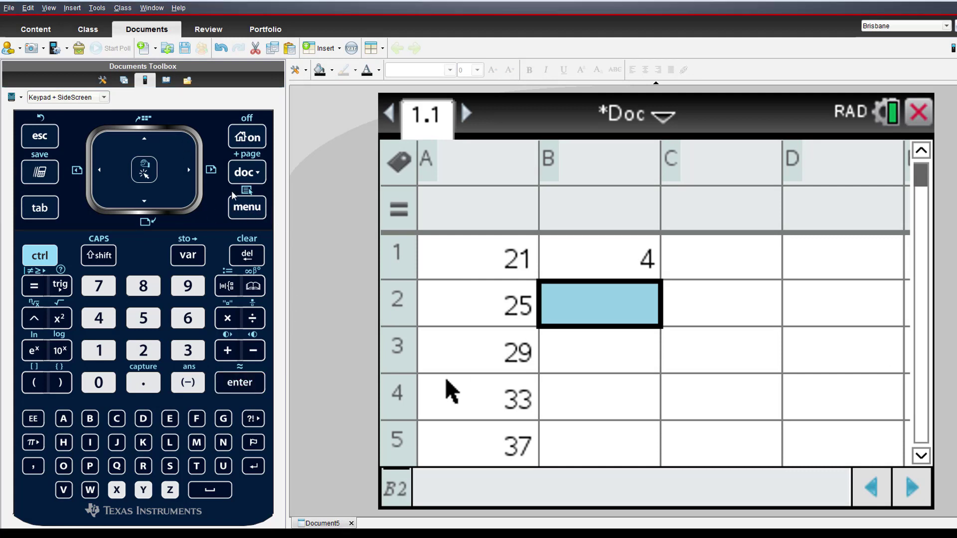
Add a Calculator page to the document.
click(254, 146)
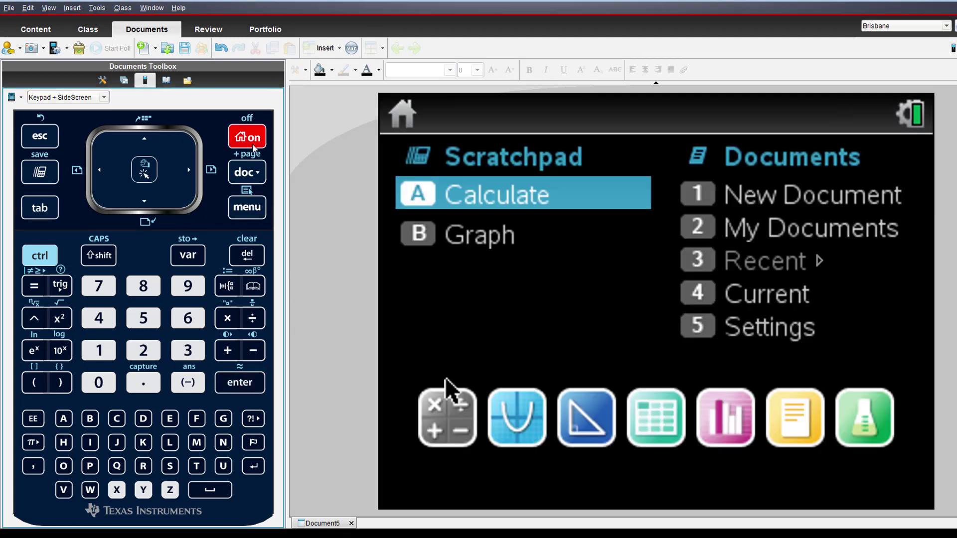
click(145, 200)
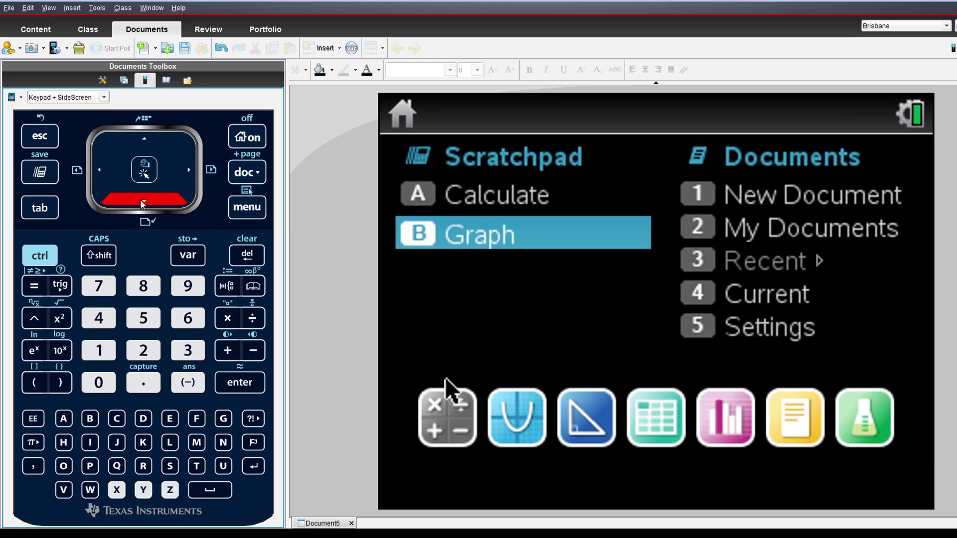
click(144, 200)
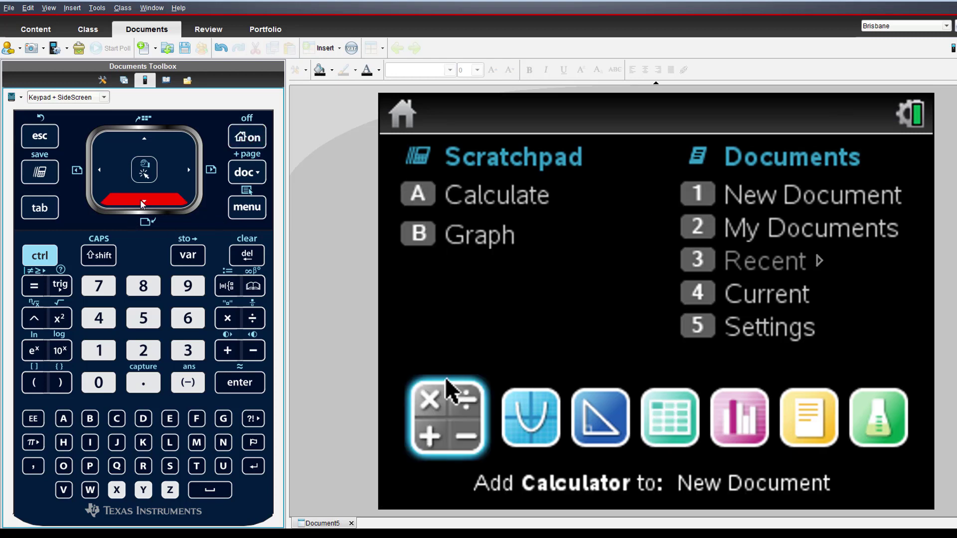
click(233, 391)
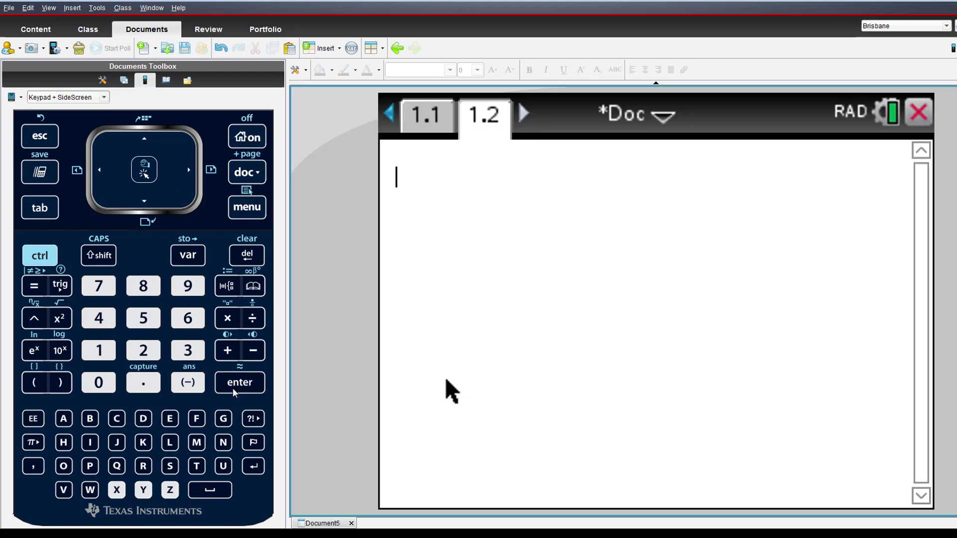
Store a:=0 and d:=5 on the Calculator page.
click(64, 419)
click(38, 263)
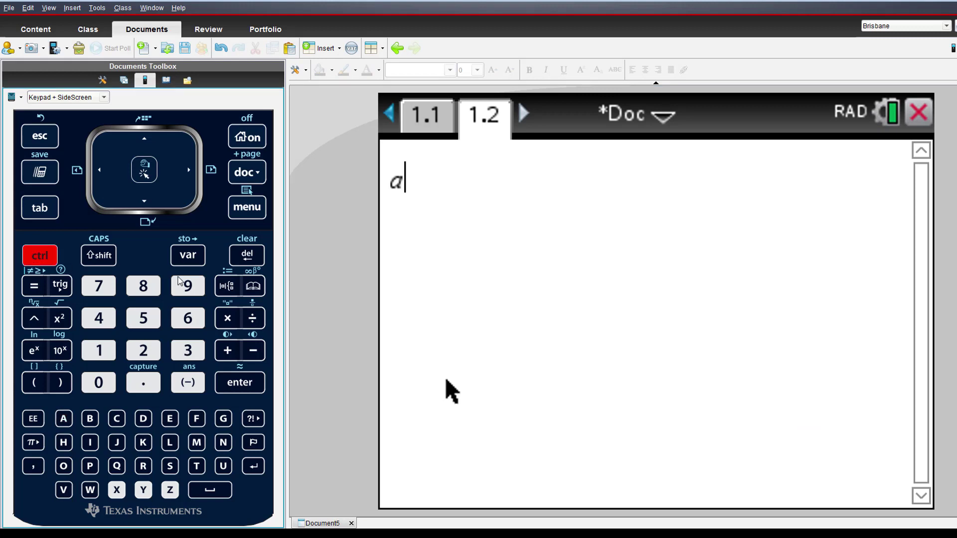
click(226, 286)
click(98, 383)
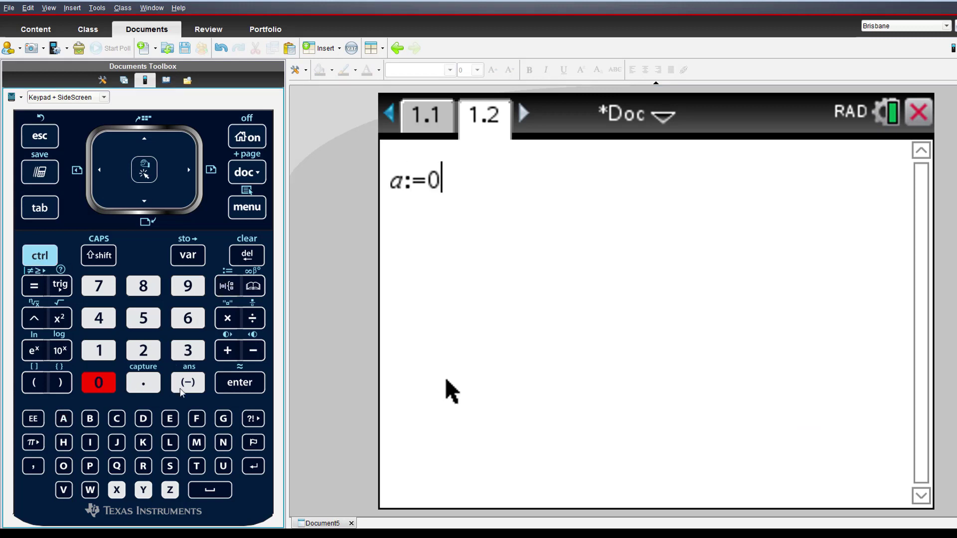
click(239, 382)
click(144, 420)
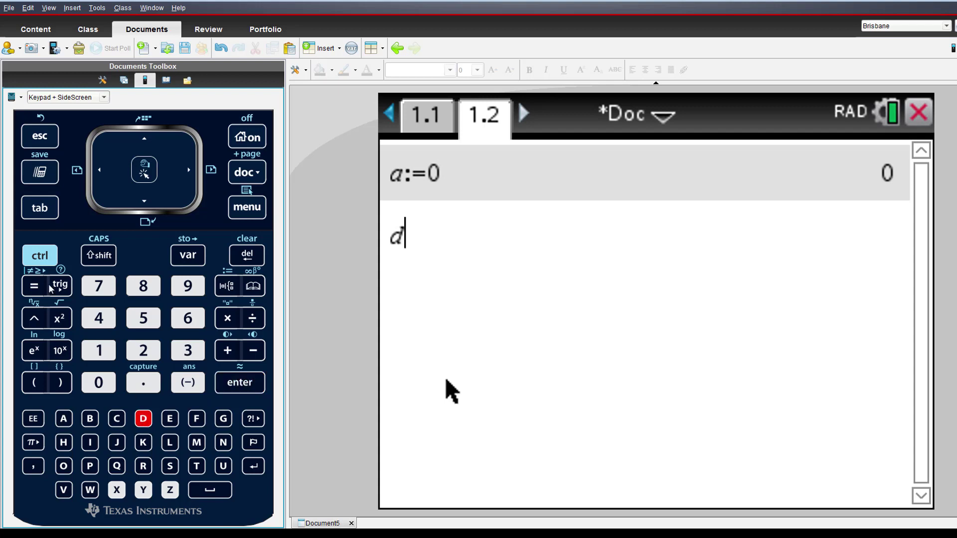
click(50, 262)
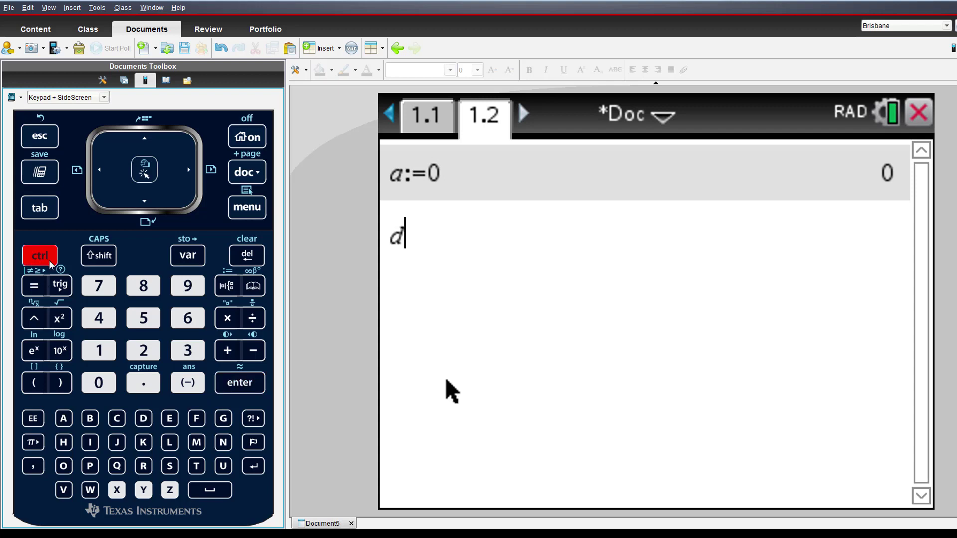
click(228, 287)
click(145, 325)
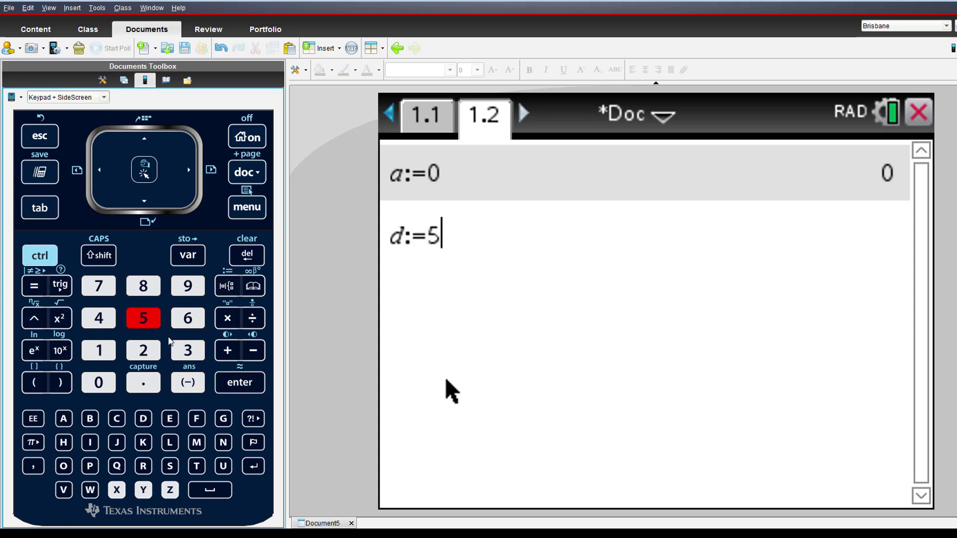
click(236, 387)
click(44, 257)
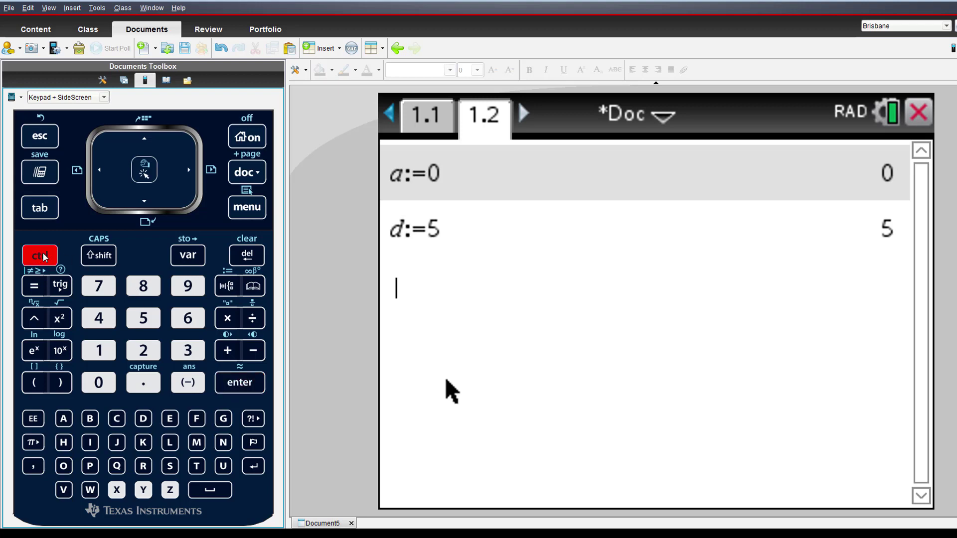
Back on page 1.1, set cell A1 to =a so column A starts at 0.
click(102, 172)
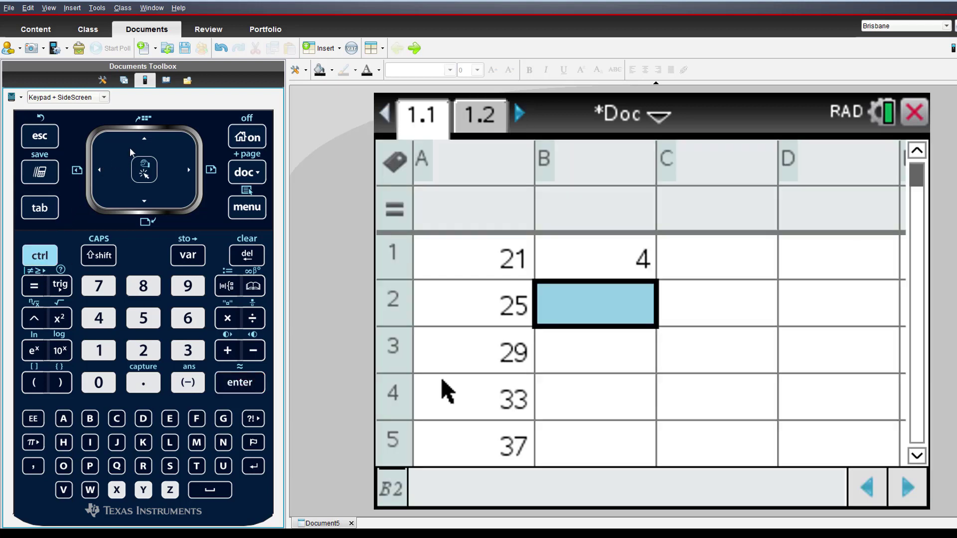
click(145, 143)
click(99, 174)
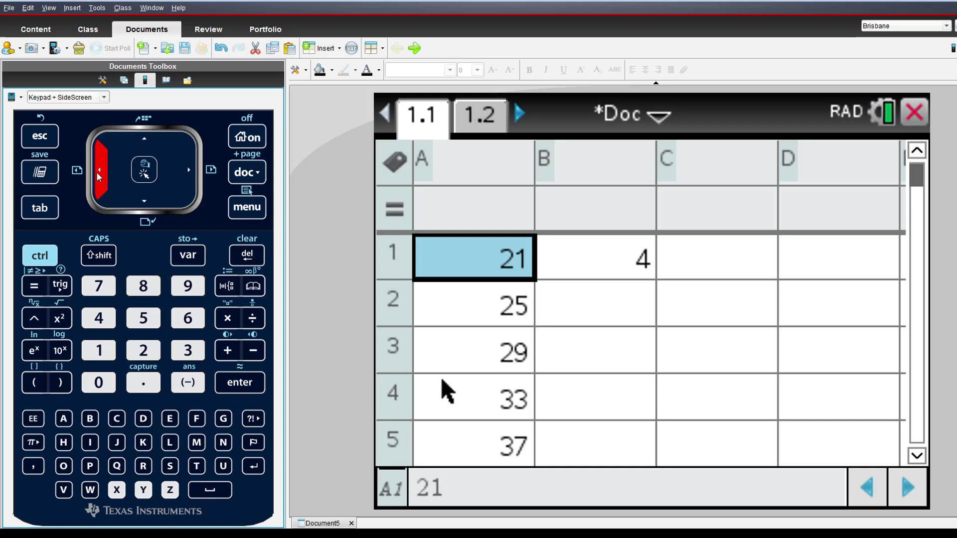
click(35, 288)
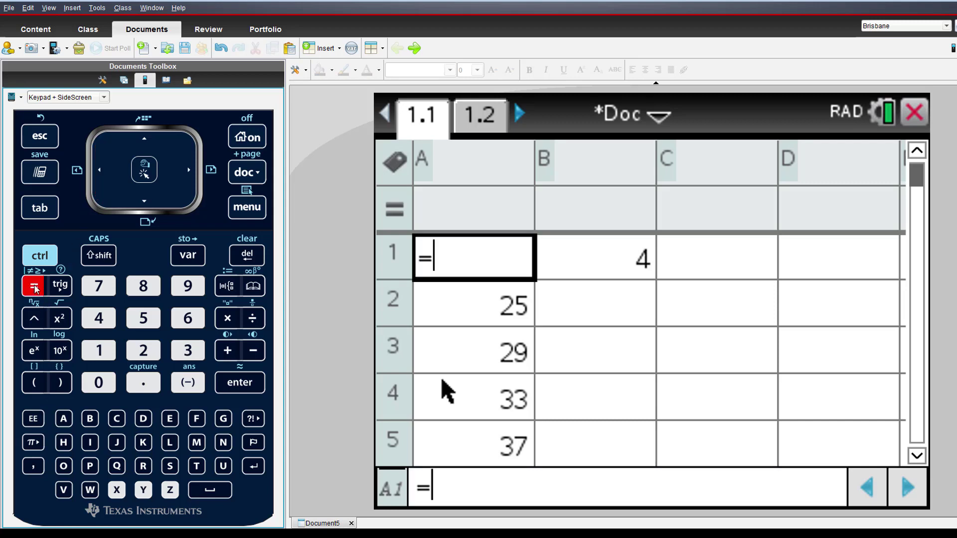
click(68, 422)
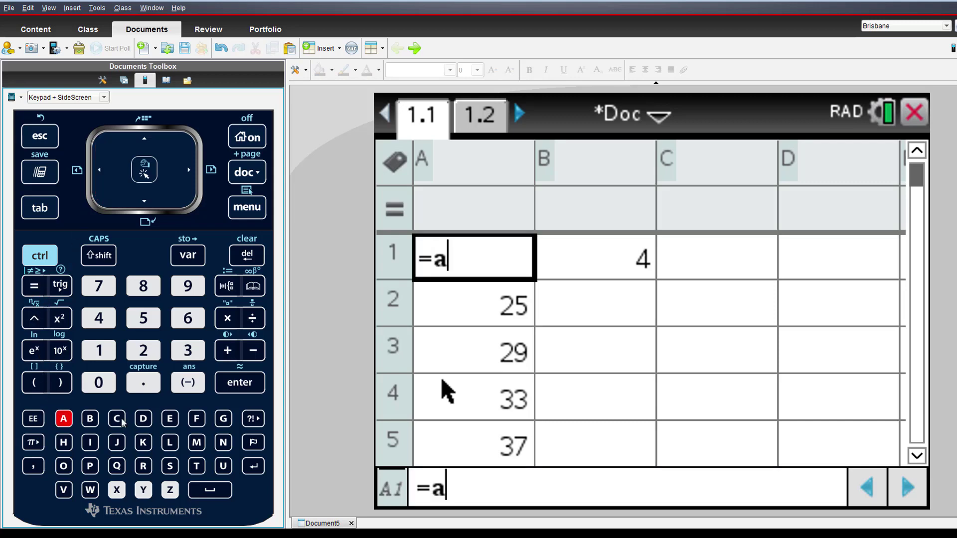
click(233, 383)
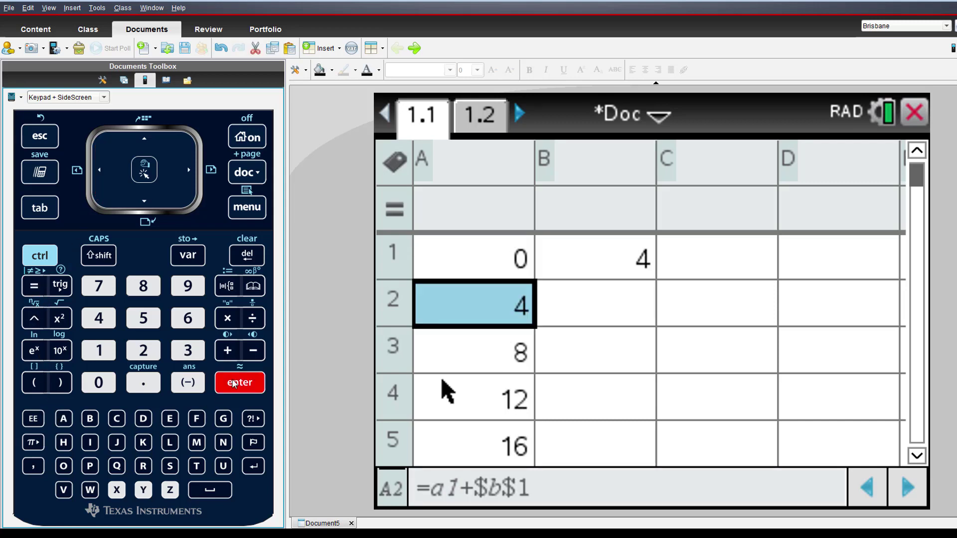
Set cell B1 to =d so the step becomes 5.
click(148, 146)
click(188, 170)
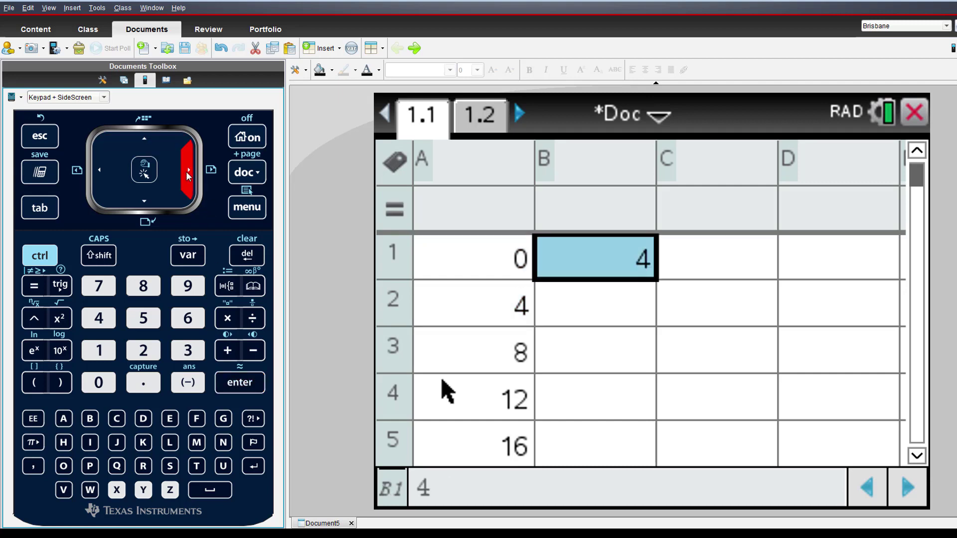
click(34, 286)
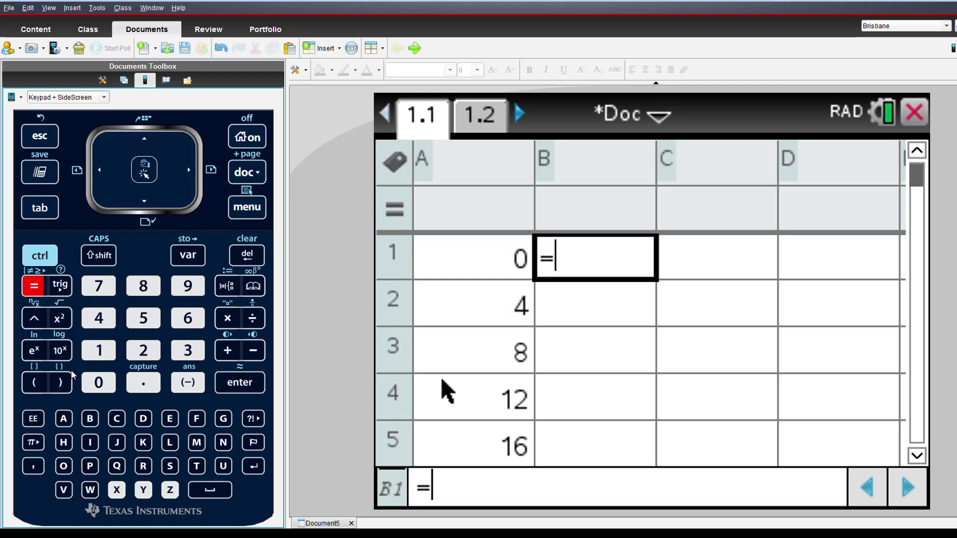
click(143, 418)
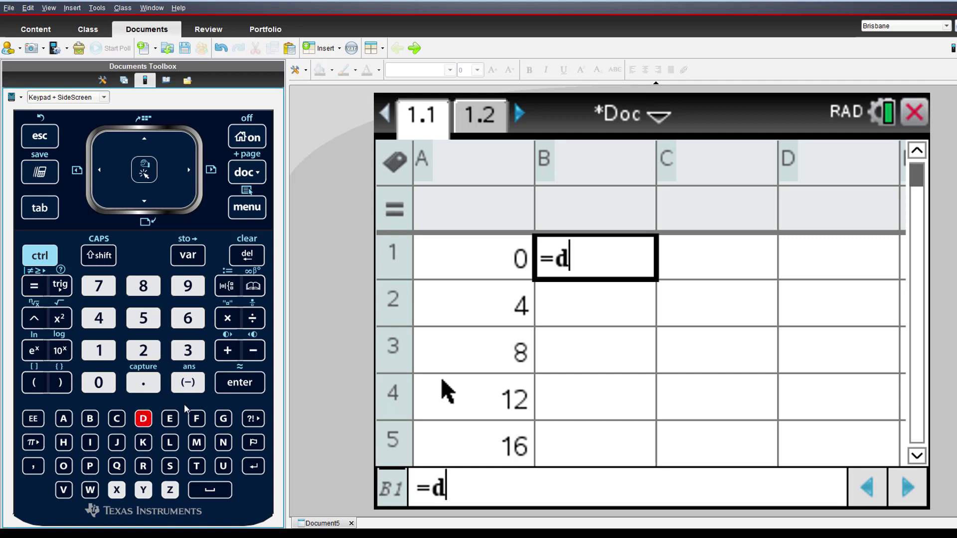
click(230, 383)
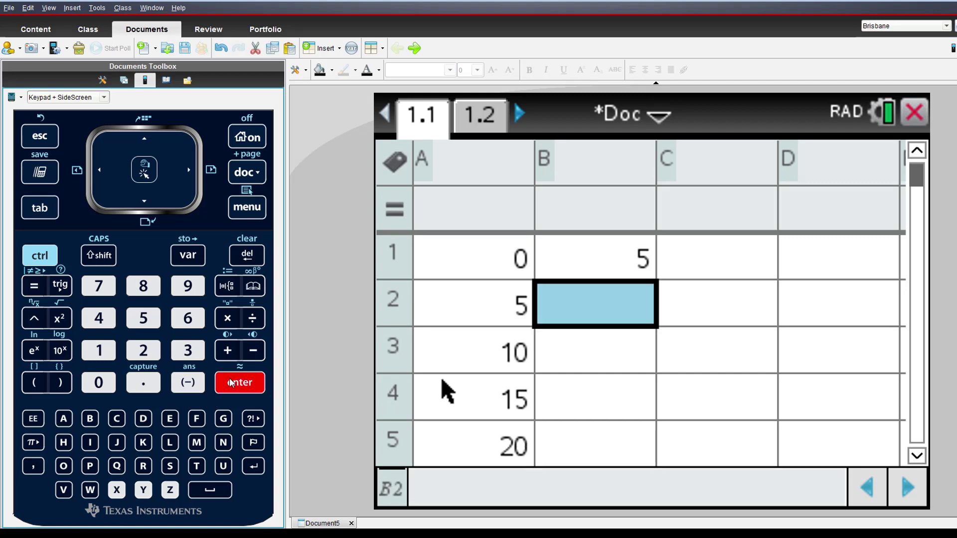
click(144, 147)
click(144, 146)
Enter myseq in column A's name cell using the keypad letters.
click(144, 147)
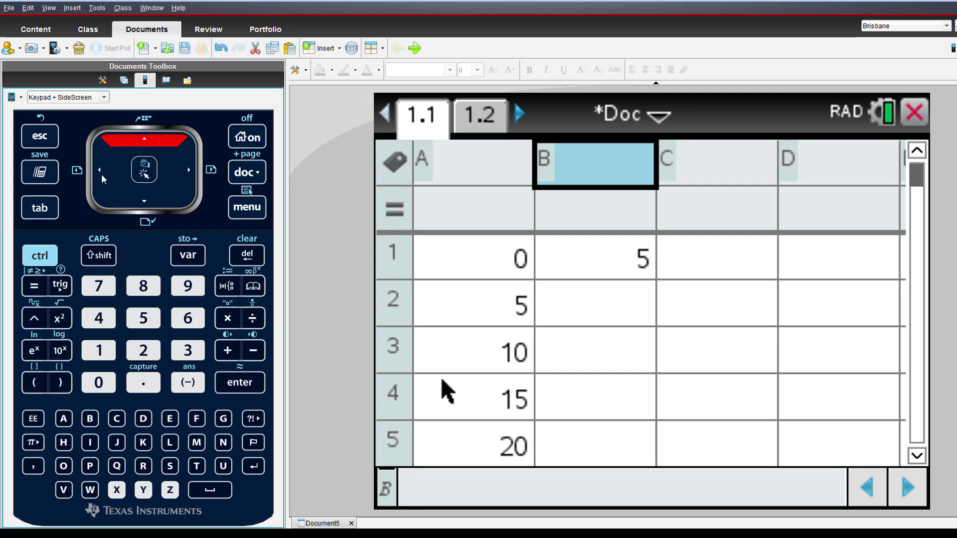
click(101, 172)
click(197, 442)
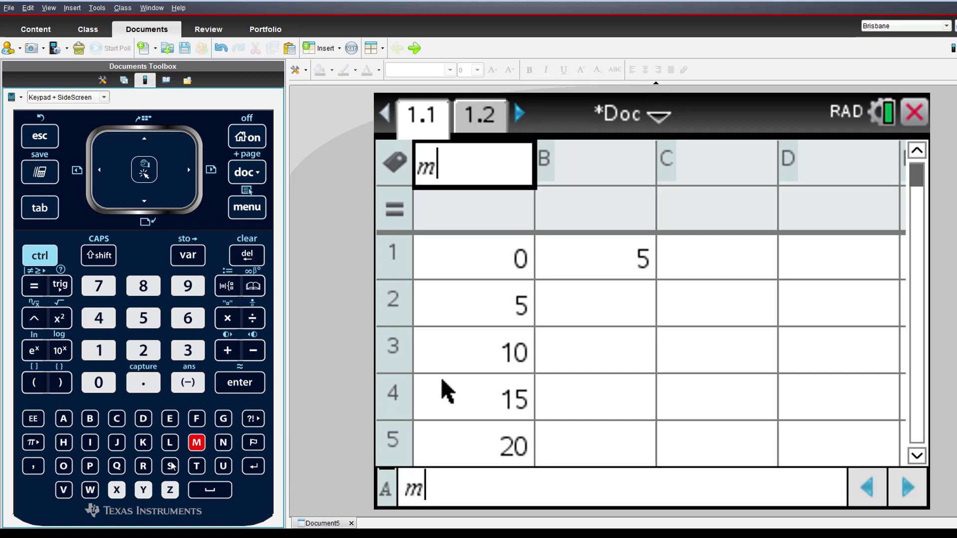
click(143, 490)
click(170, 467)
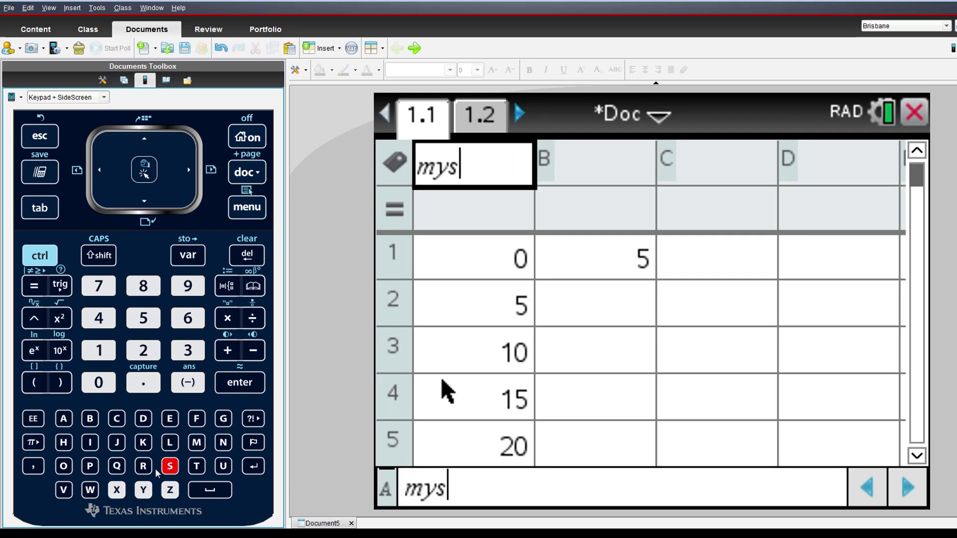
click(169, 422)
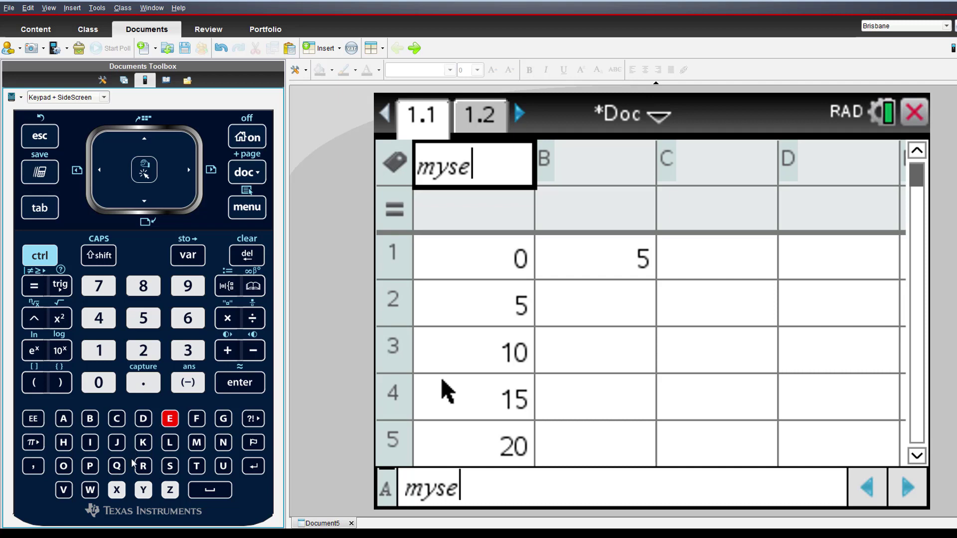
click(120, 467)
click(240, 383)
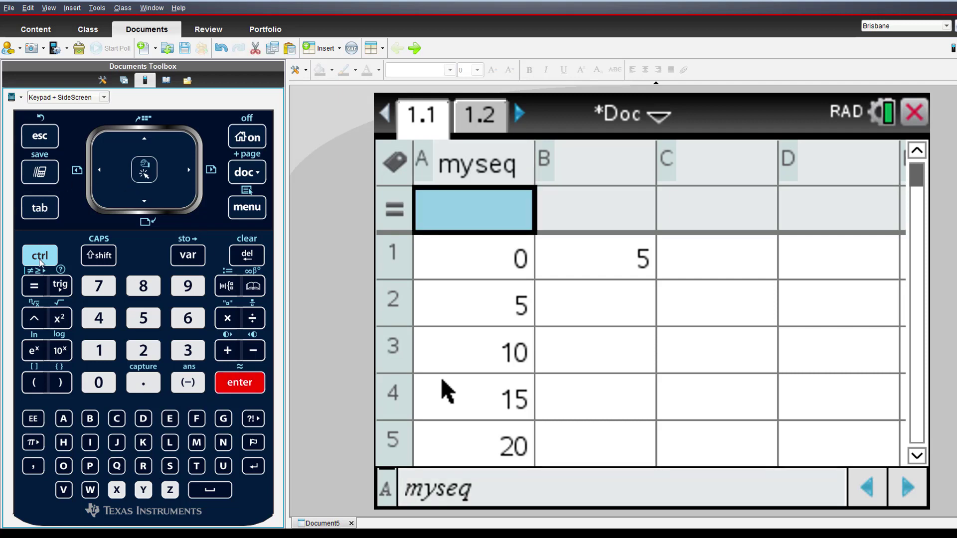
click(41, 259)
On calculator page 1.2, recall myseq from the variables list, showing 0 to 47.
click(188, 171)
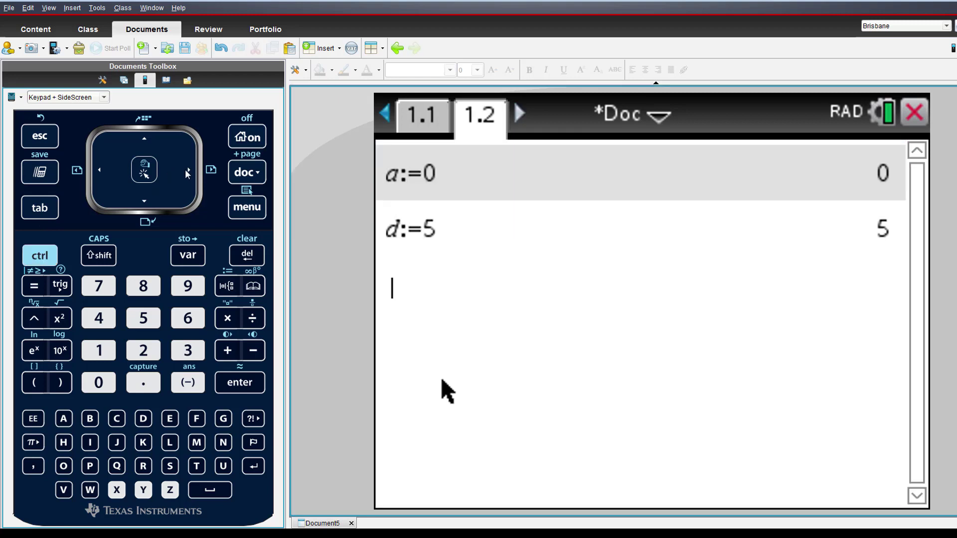
click(185, 263)
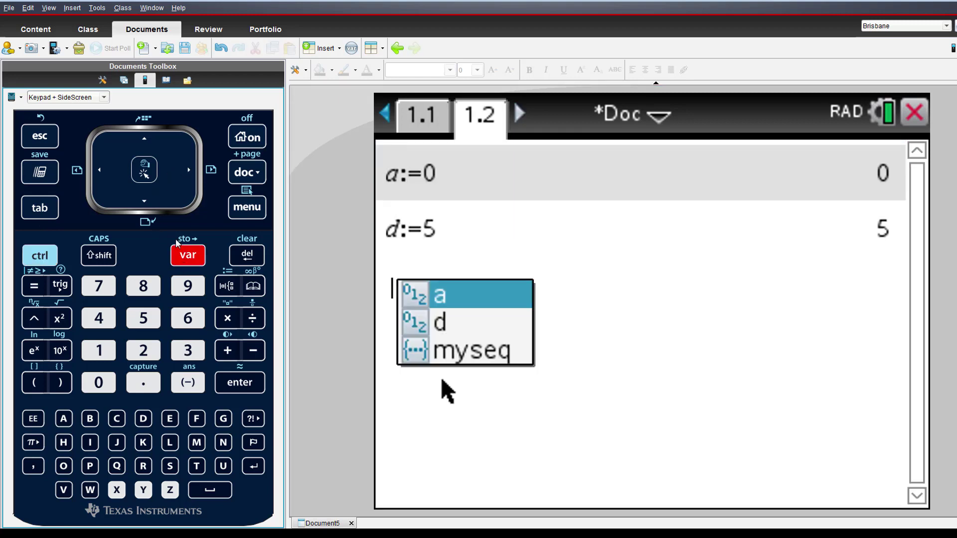
click(145, 141)
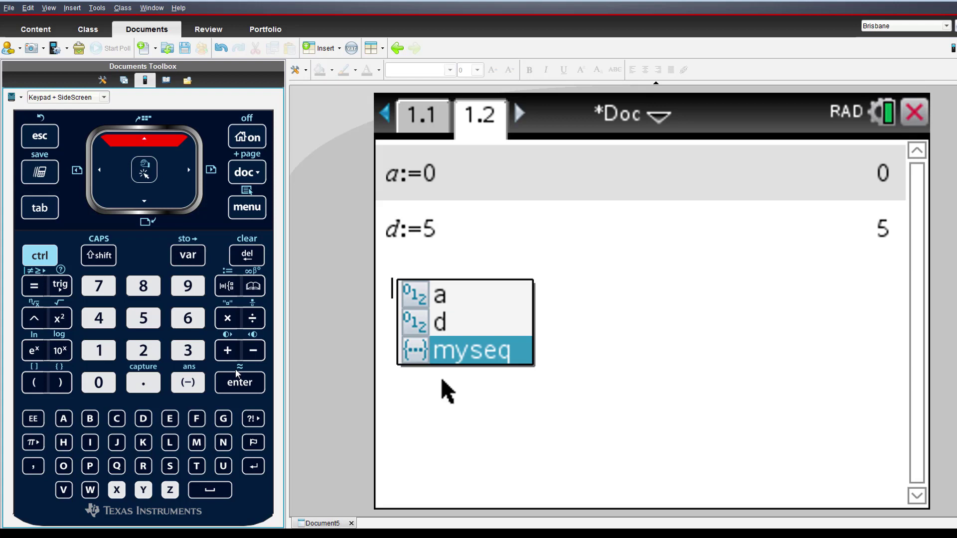
click(240, 385)
click(240, 385)
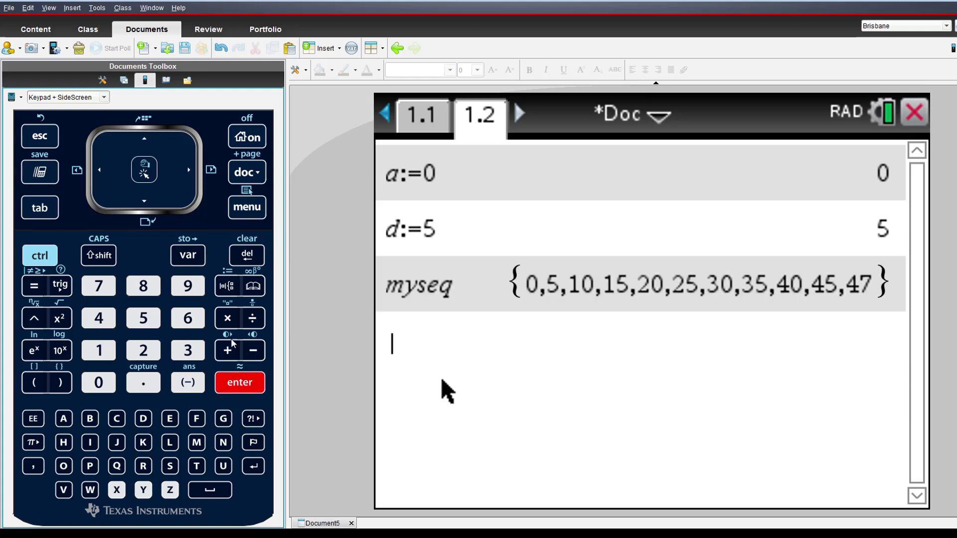
Store 12 in variable a with a:=12.
click(67, 420)
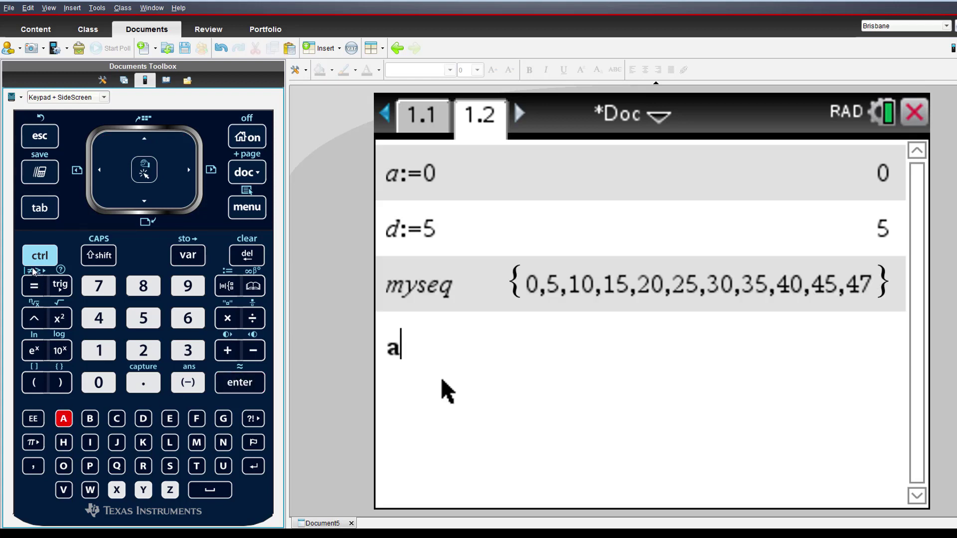
click(37, 259)
click(226, 286)
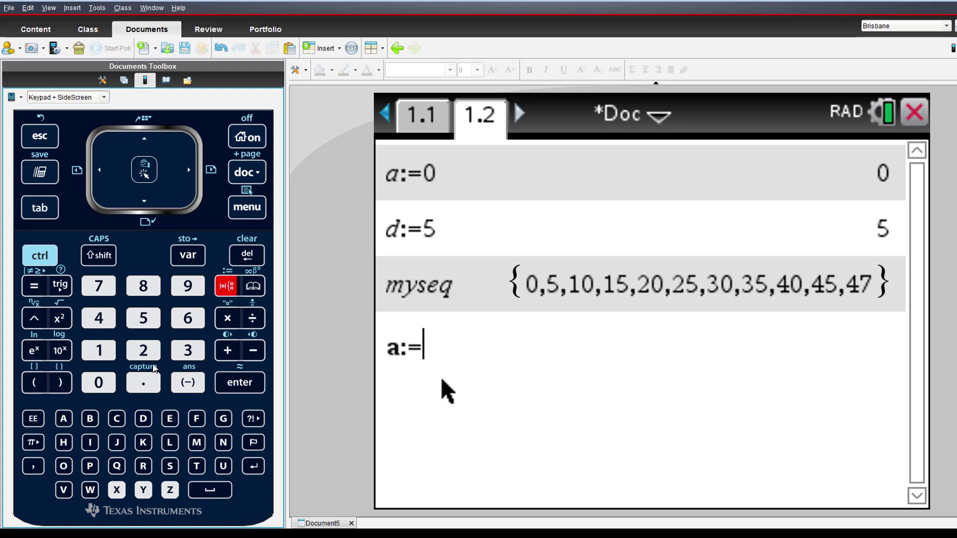
click(104, 355)
click(144, 357)
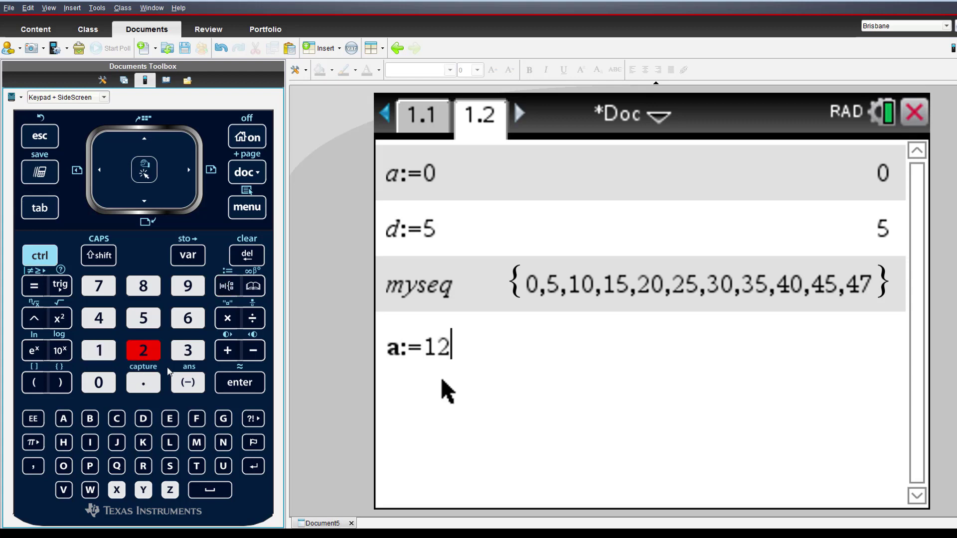
click(226, 382)
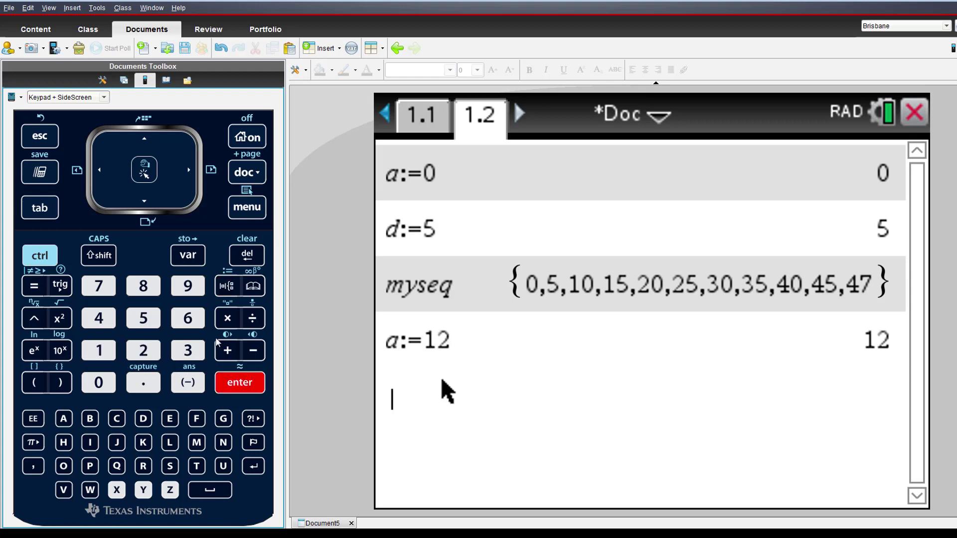
Recall myseq from history and re-evaluate it, now giving 12, 17, …, 59.
click(151, 142)
click(151, 143)
click(151, 143)
click(152, 142)
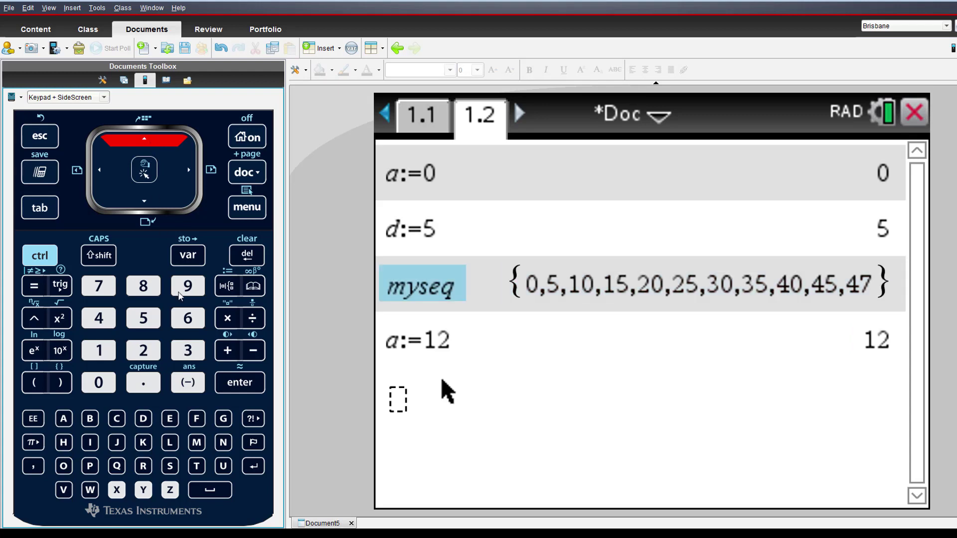
click(232, 383)
click(236, 385)
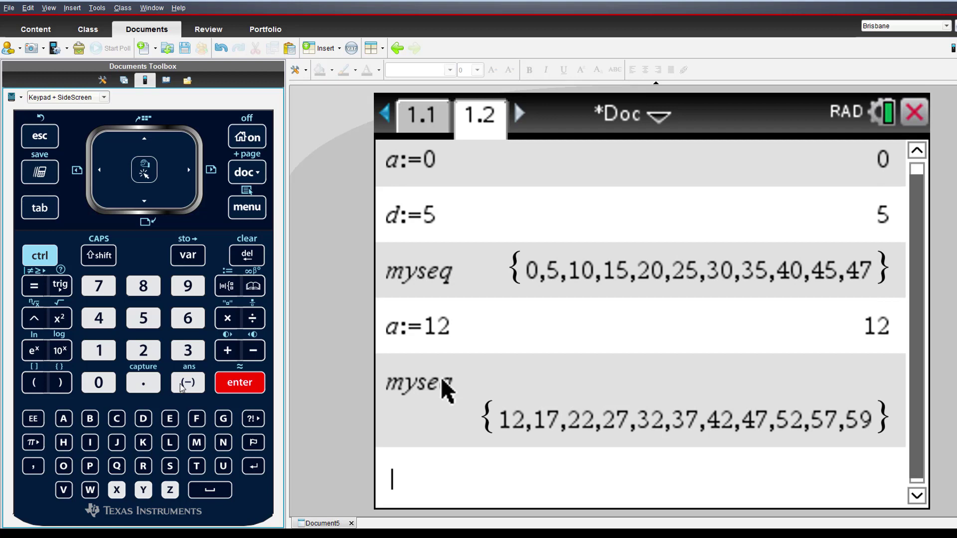
Reuse the d:=5 history entry to store d:=3 instead.
click(140, 143)
click(140, 143)
click(140, 143)
click(140, 143)
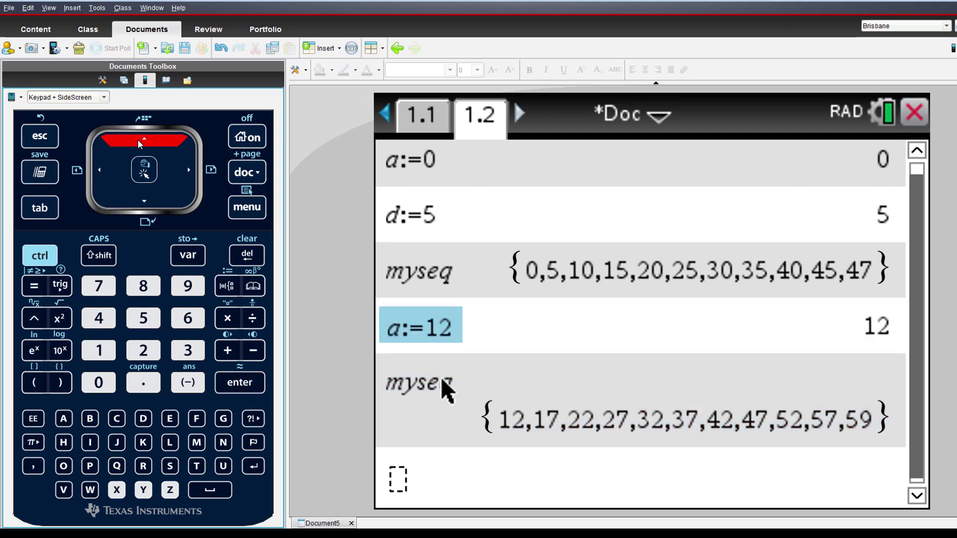
click(140, 143)
click(140, 143)
click(140, 143)
click(140, 143)
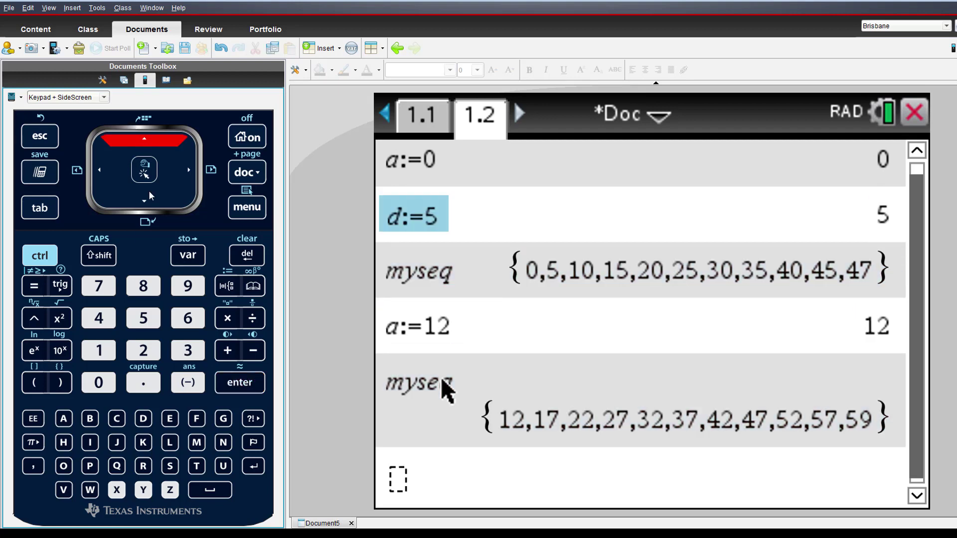
click(238, 385)
click(247, 255)
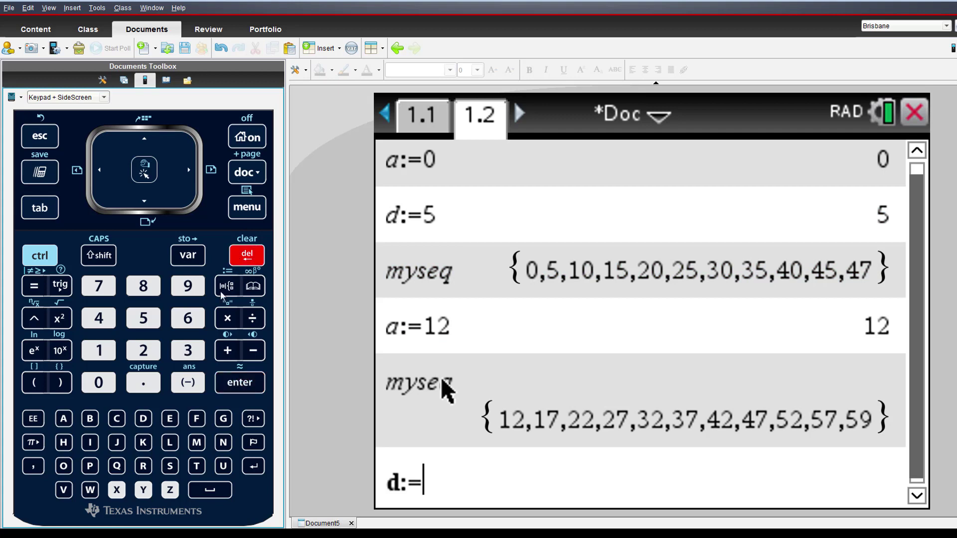
click(188, 351)
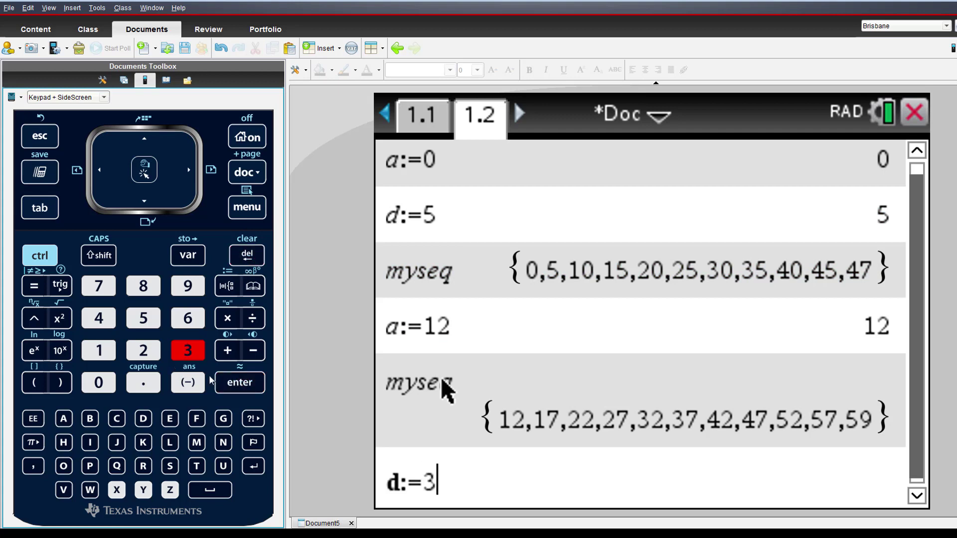
click(238, 385)
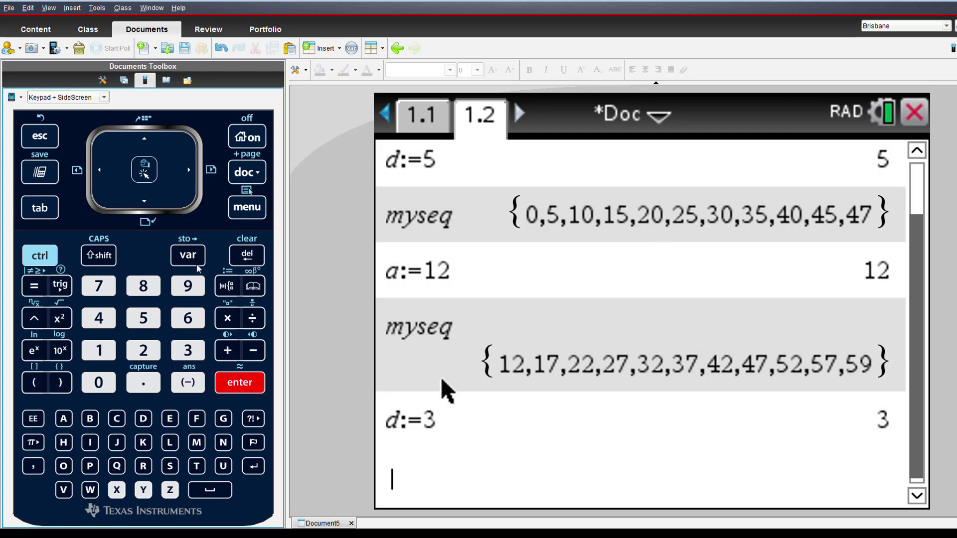
Recall myseq with d at 3, then undo the d:=3 trial.
click(156, 145)
click(156, 146)
click(156, 145)
click(157, 145)
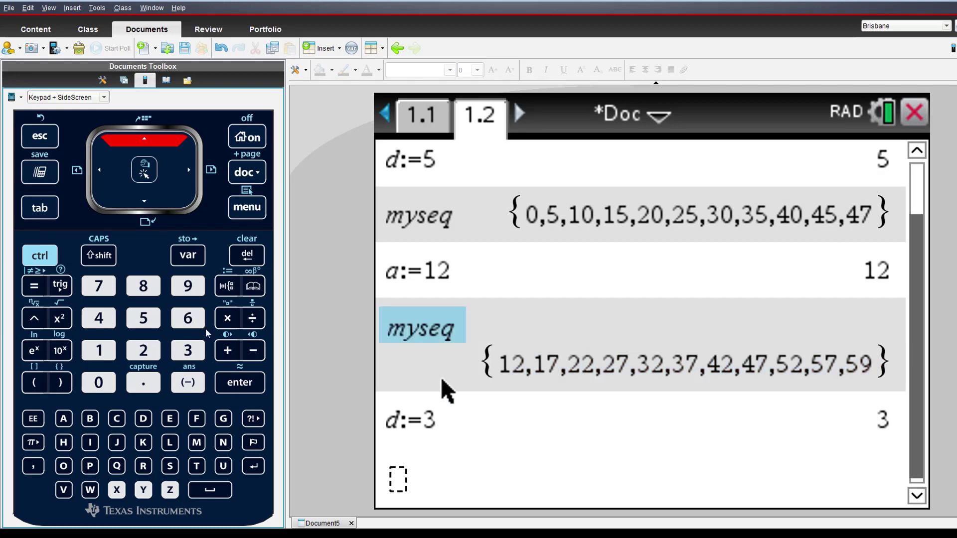
click(244, 385)
click(244, 385)
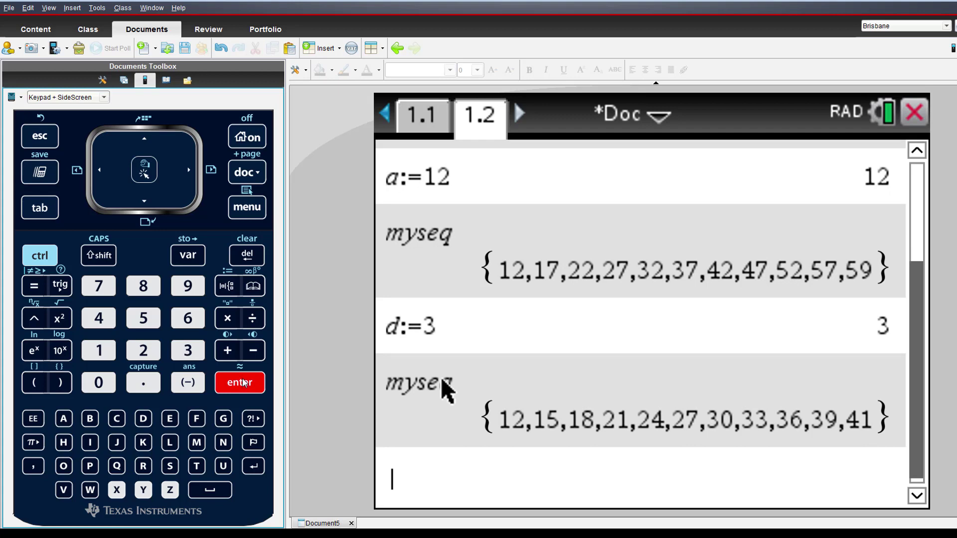
key(ctrl+z)
On spreadsheet page 1.1, define column myseq as seq(2x,x,2,10), accepting the data loss.
click(32, 260)
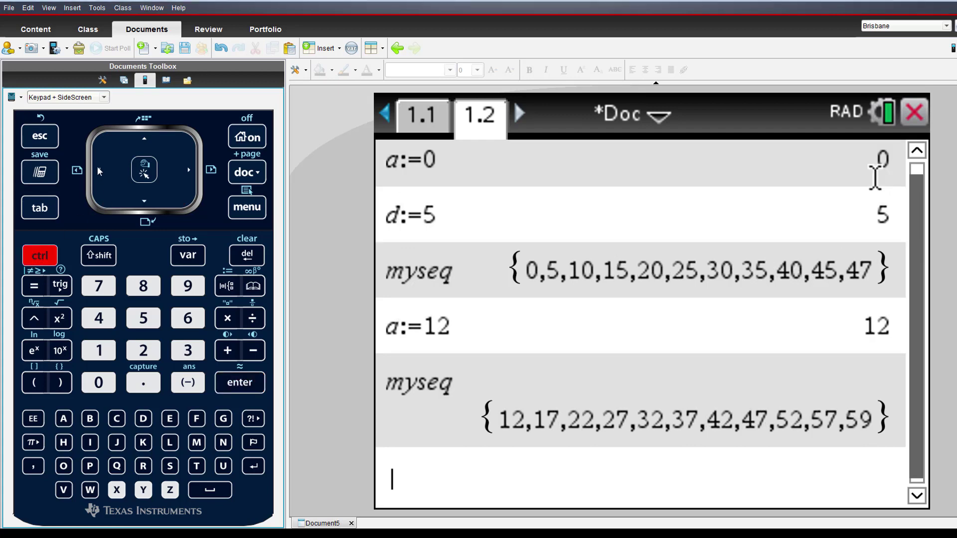
click(99, 171)
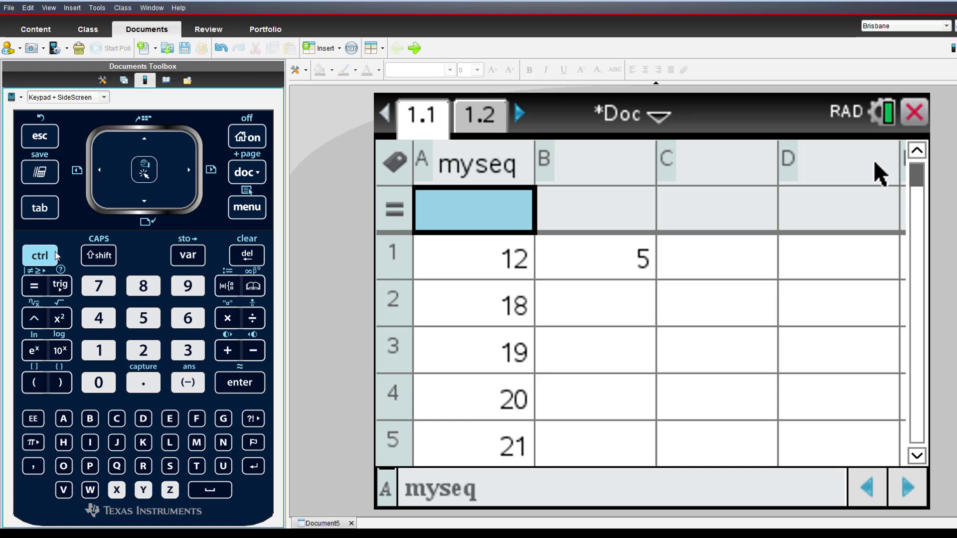
click(34, 285)
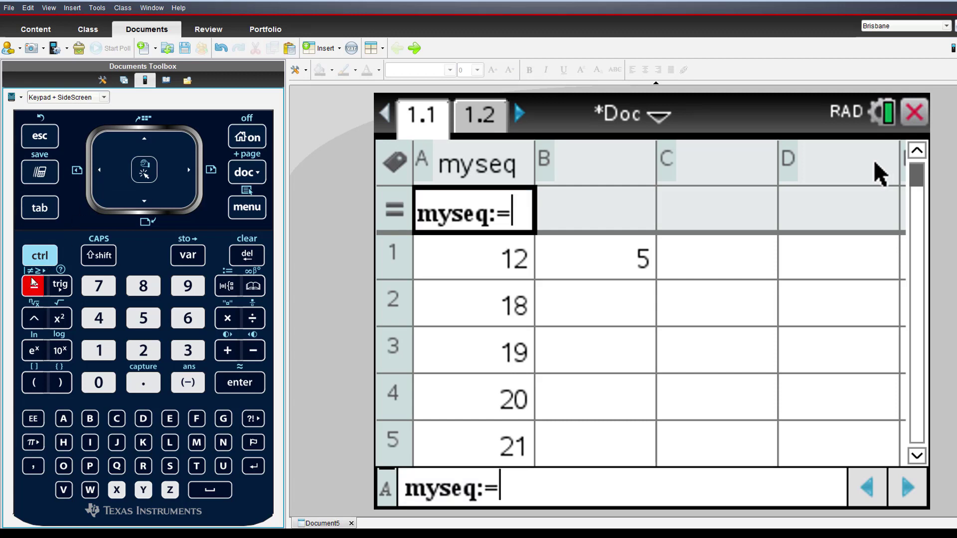
text(seq)
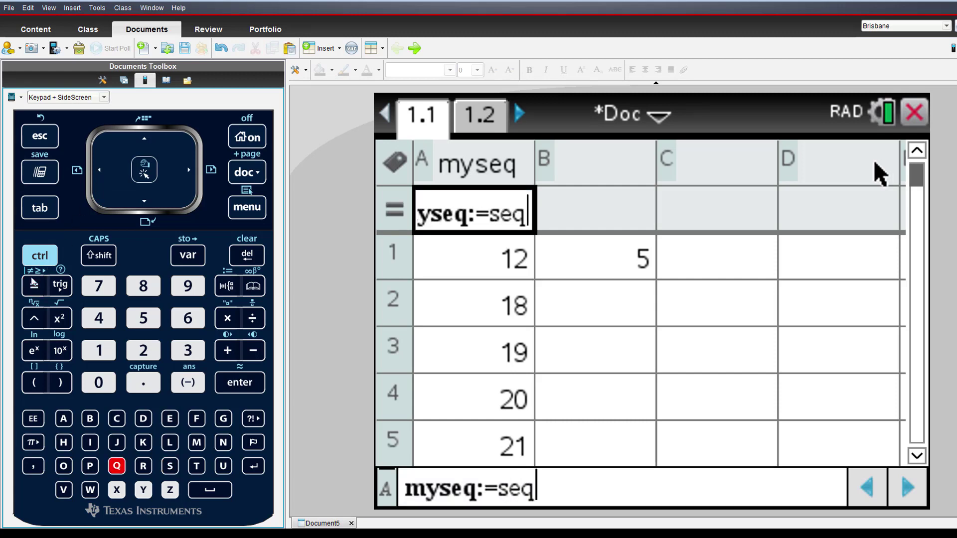
text((2x)
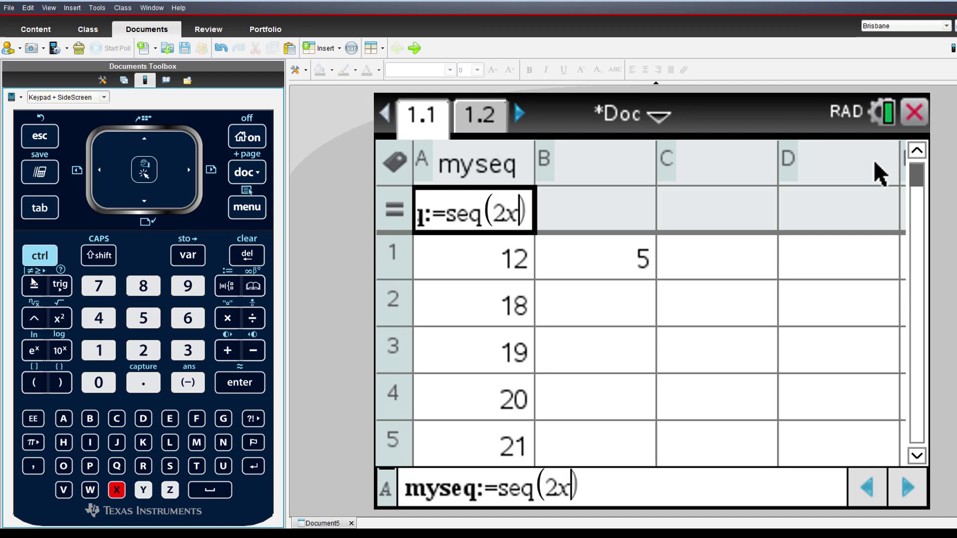
text(,)
text(x,)
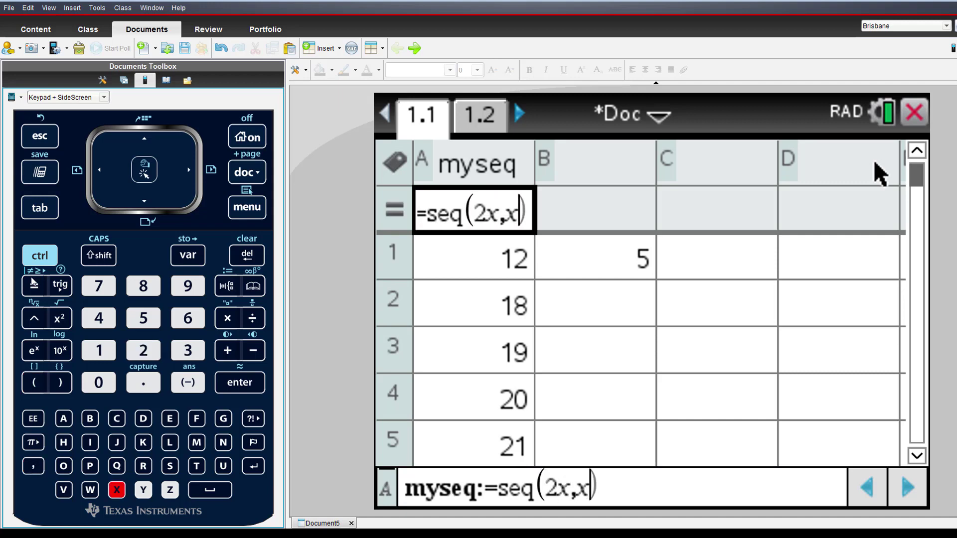
text(2,10)
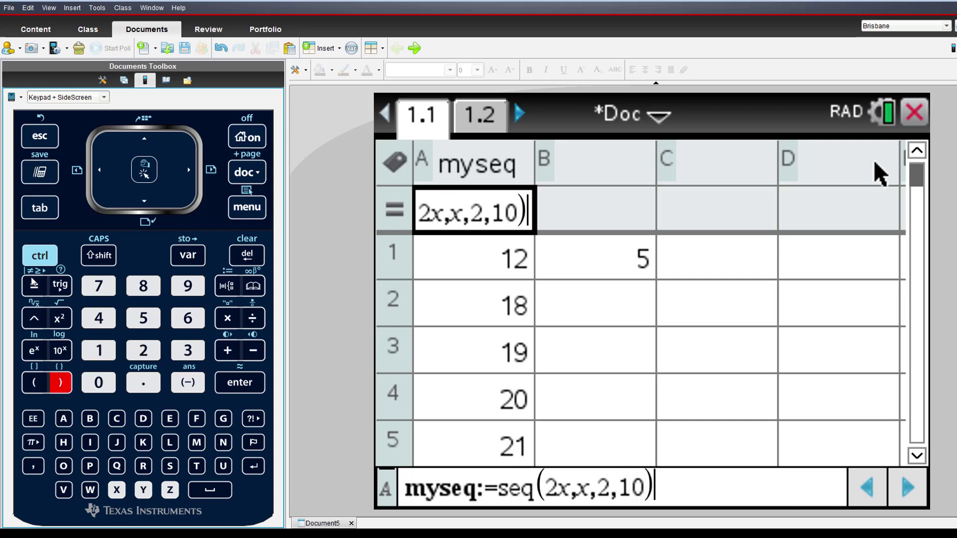
key(Return)
key(Return)
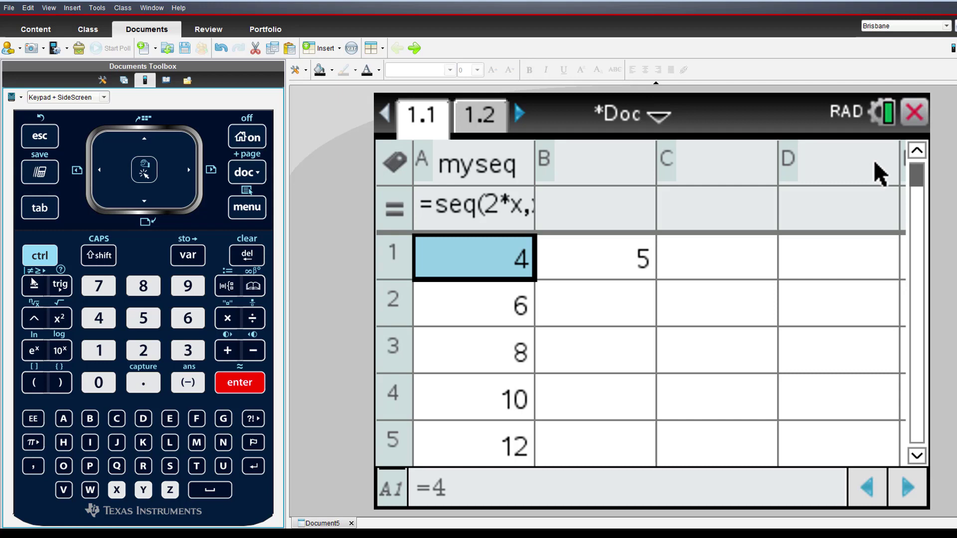
Redefine column myseq as seqn(u(n-1)+d,{a},10), accepting the data overwrite.
key(Up)
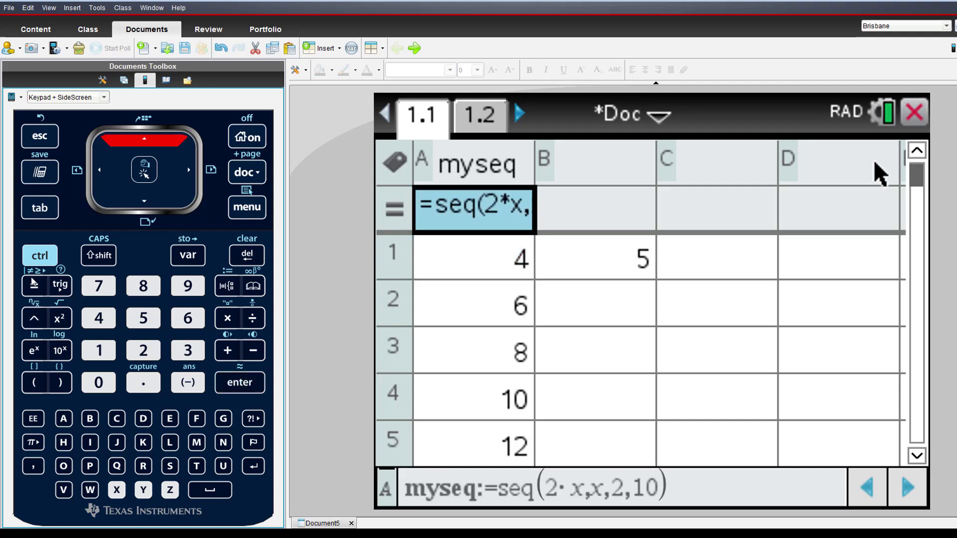
text(=seqn)
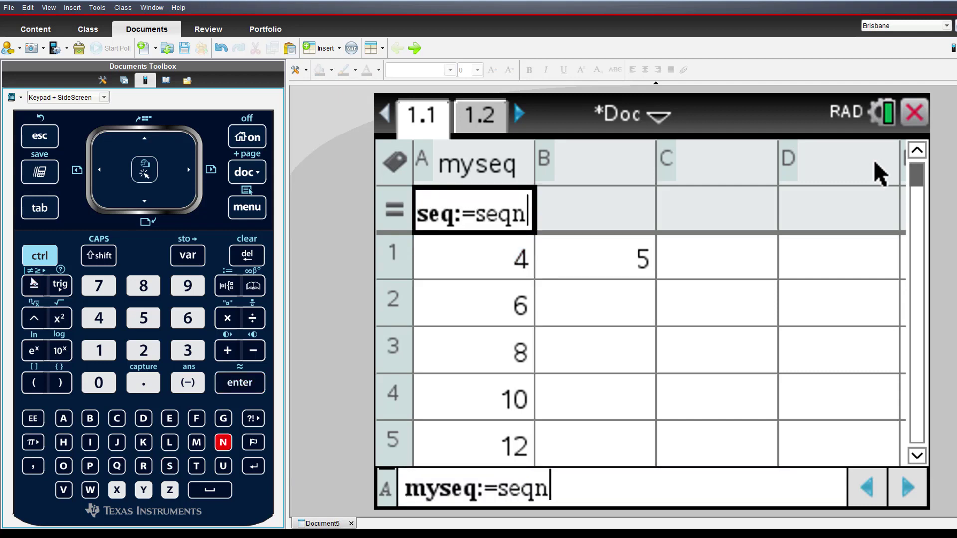
text((u(n)
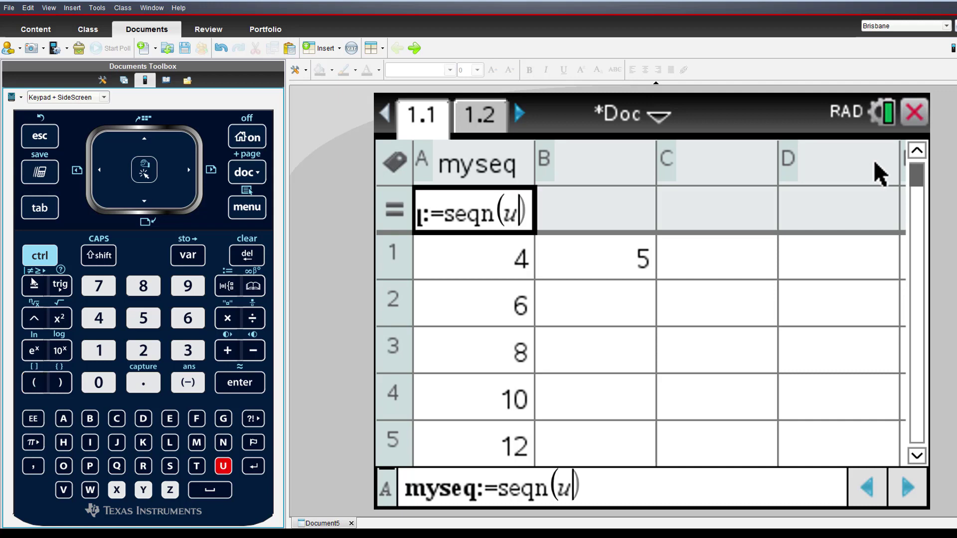
text(-1))
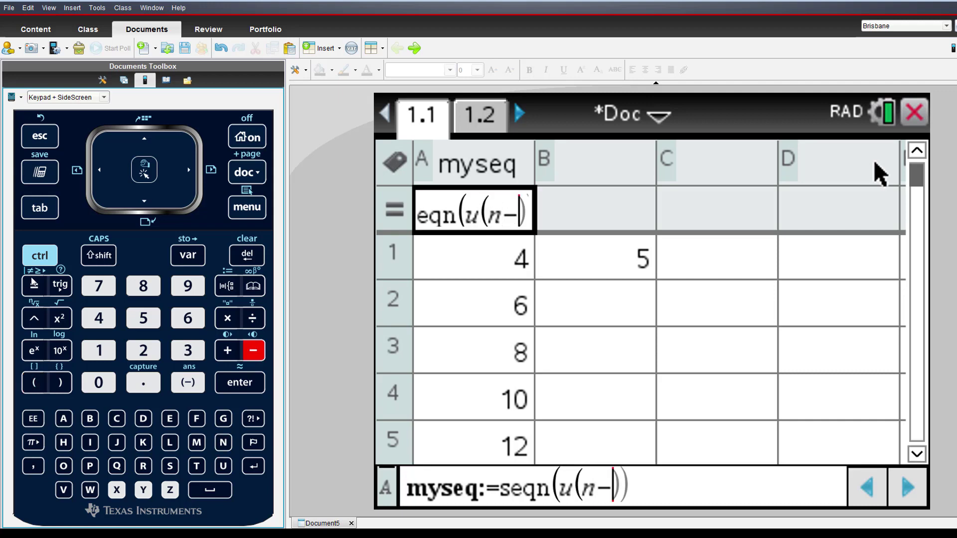
text(+)
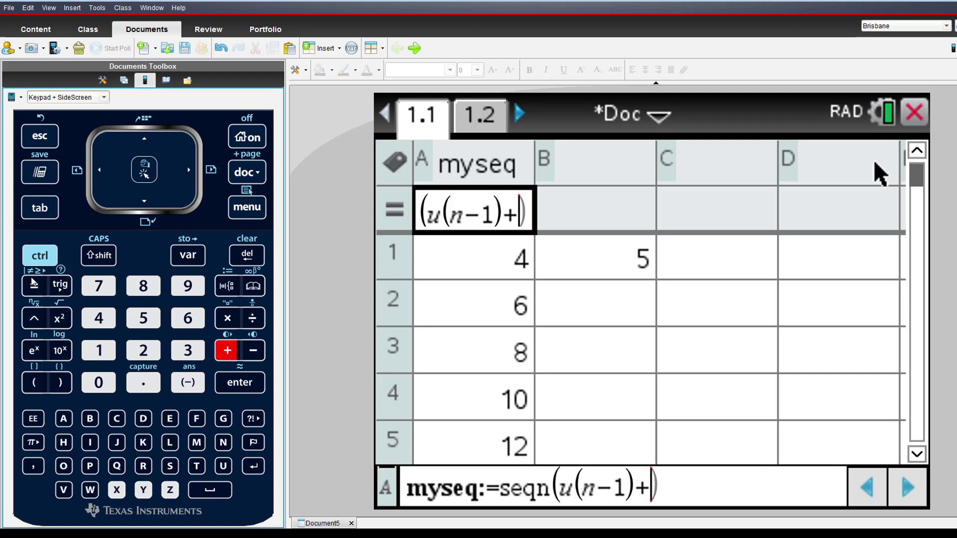
text(d,)
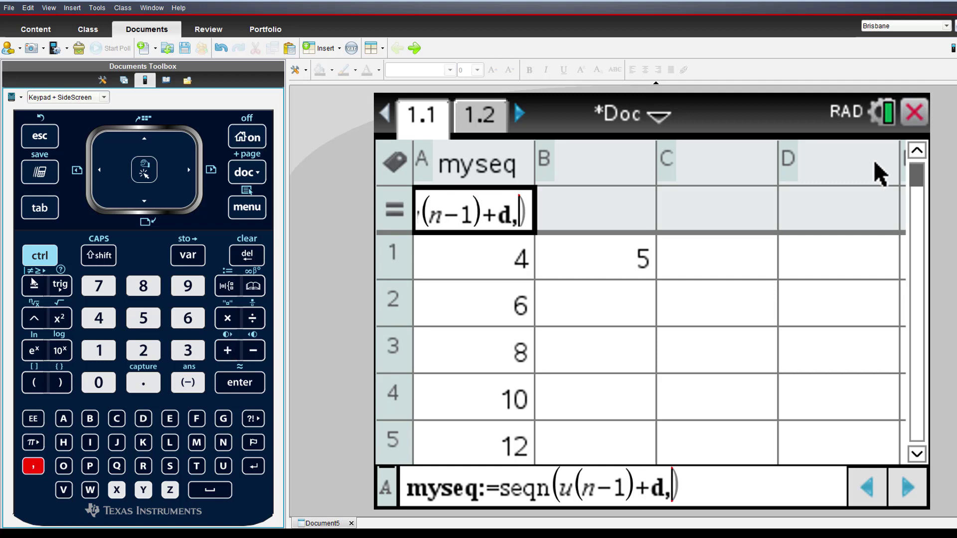
text({a})
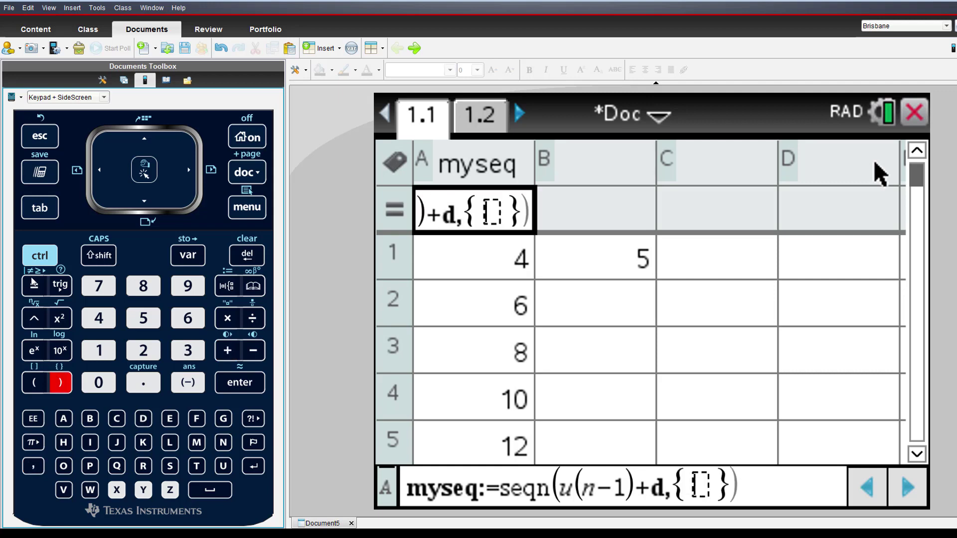
text(,10)
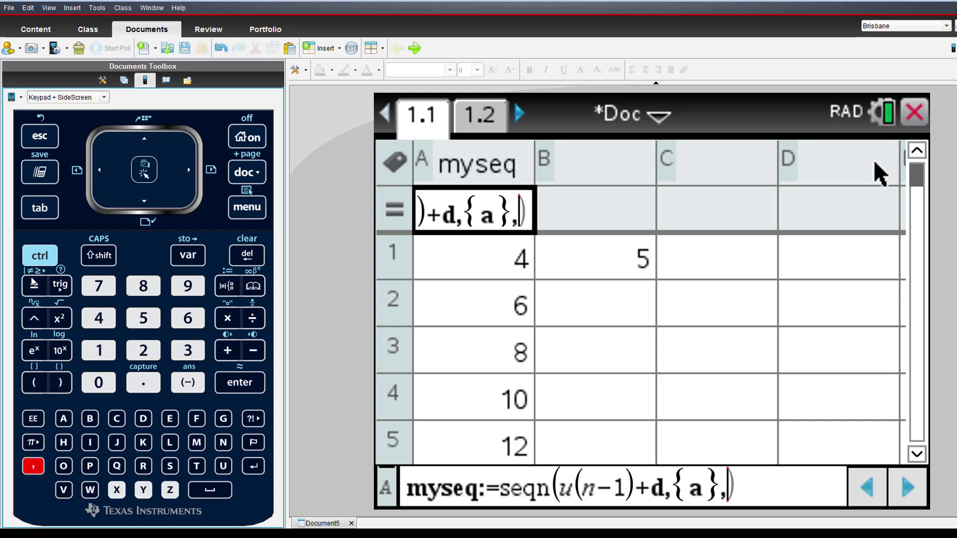
text())
key(Return)
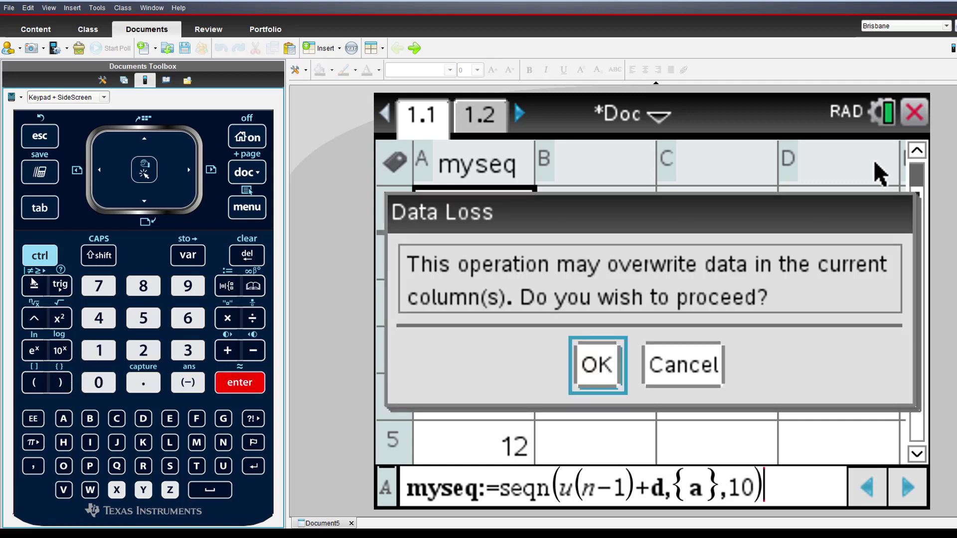
key(Return)
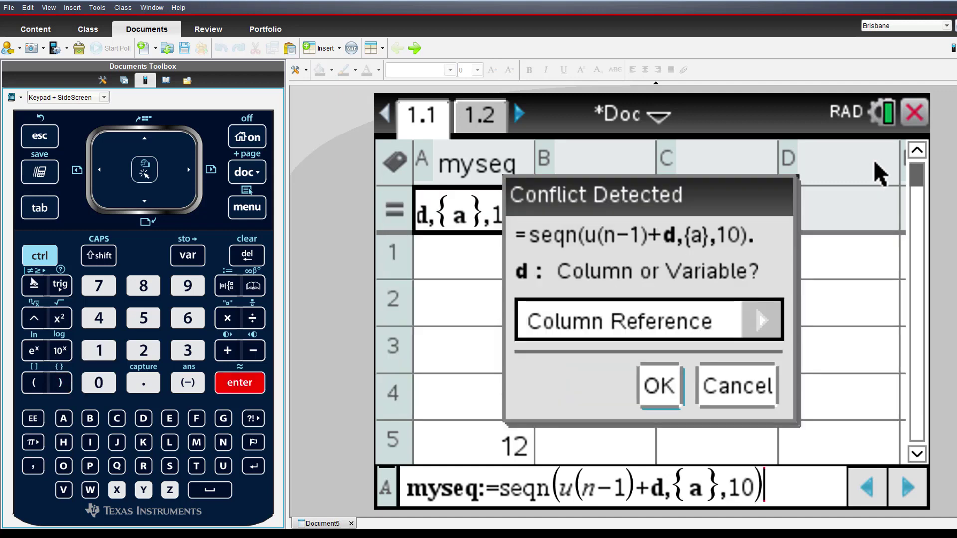
Resolve the conflict by treating both d and a as variable references.
key(Right)
key(Down)
key(Return)
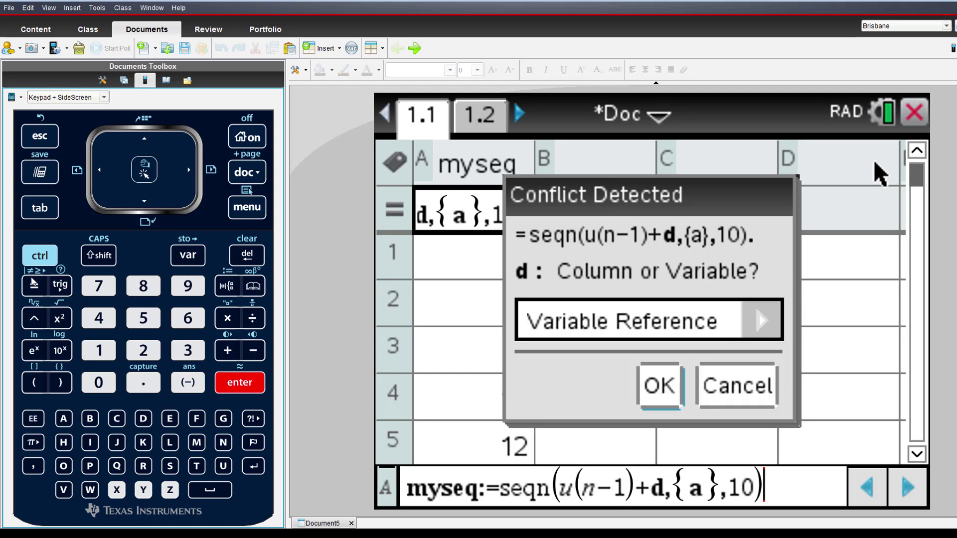
key(Return)
key(Right)
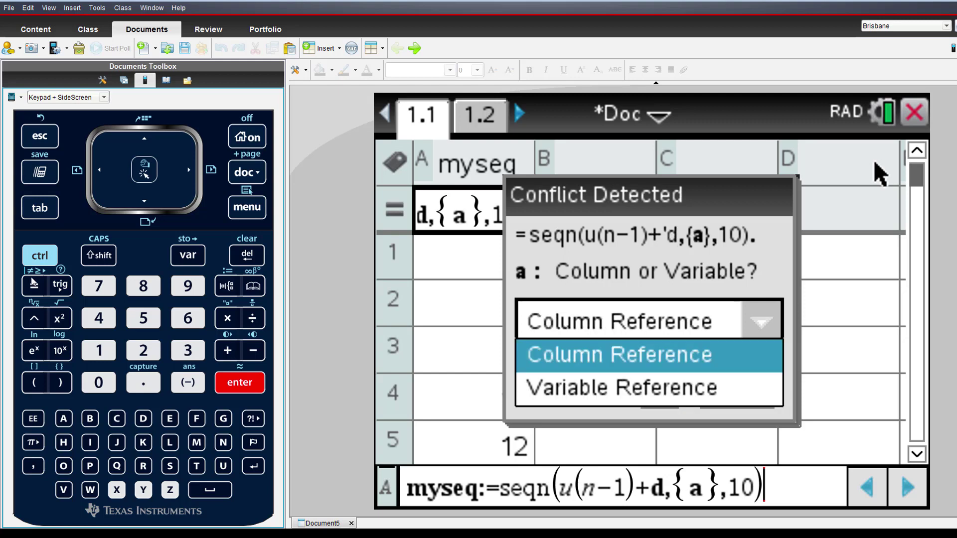
key(Down)
key(Return)
key(Return)
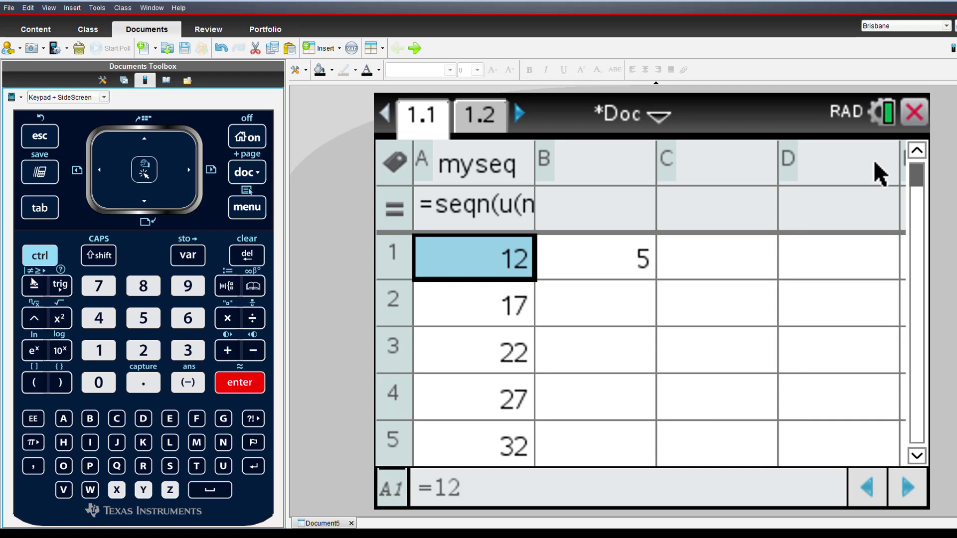
On the calculator page, store 20 in t with t:=20.
key(ctrl+Right)
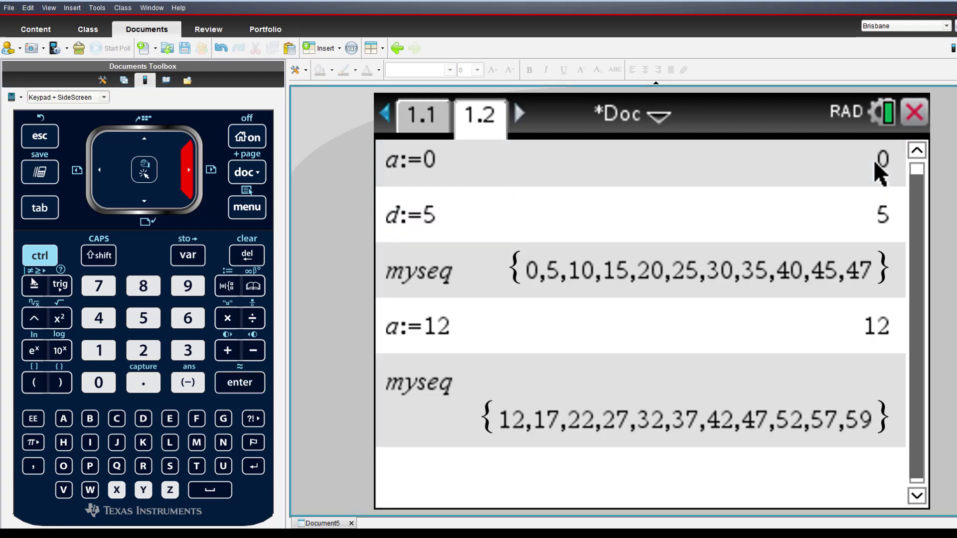
text(t)
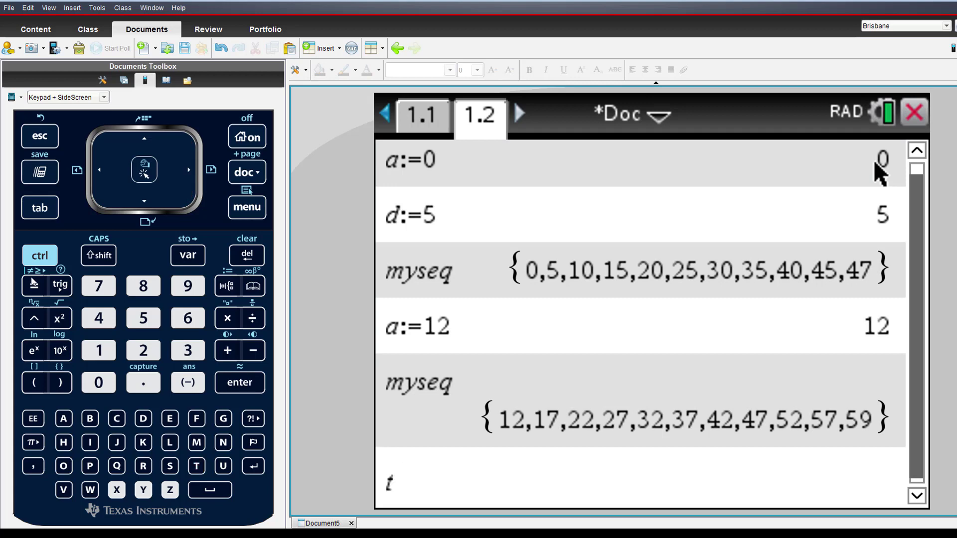
text(:=20)
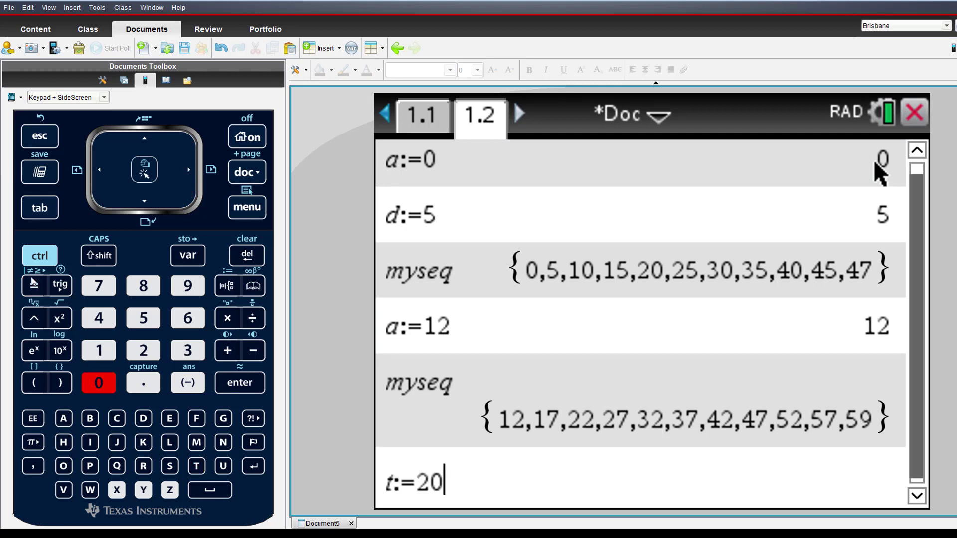
key(Return)
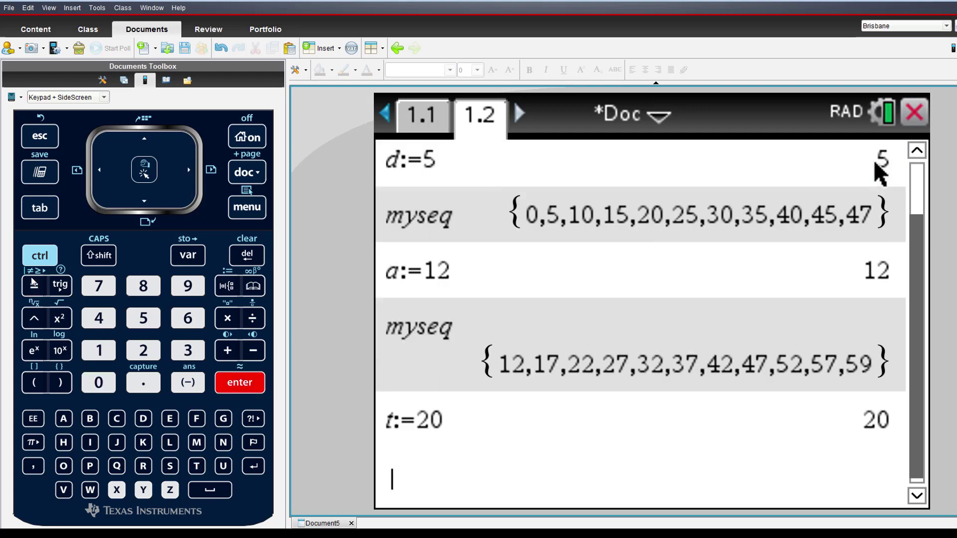
Back on the spreadsheet, replace the 10 in myseq's formula with t.
key(ctrl+Left)
key(Up)
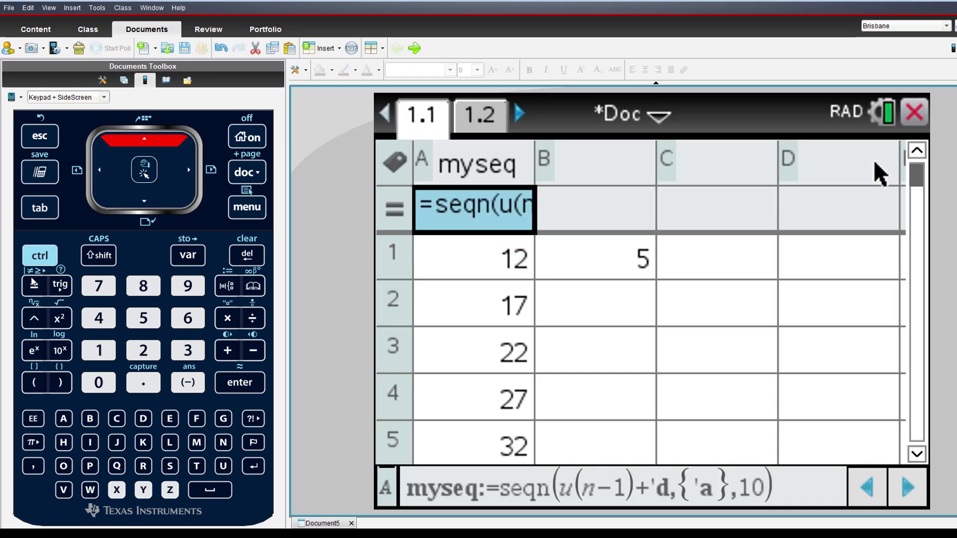
key(Return)
key(Right)
key(Right)
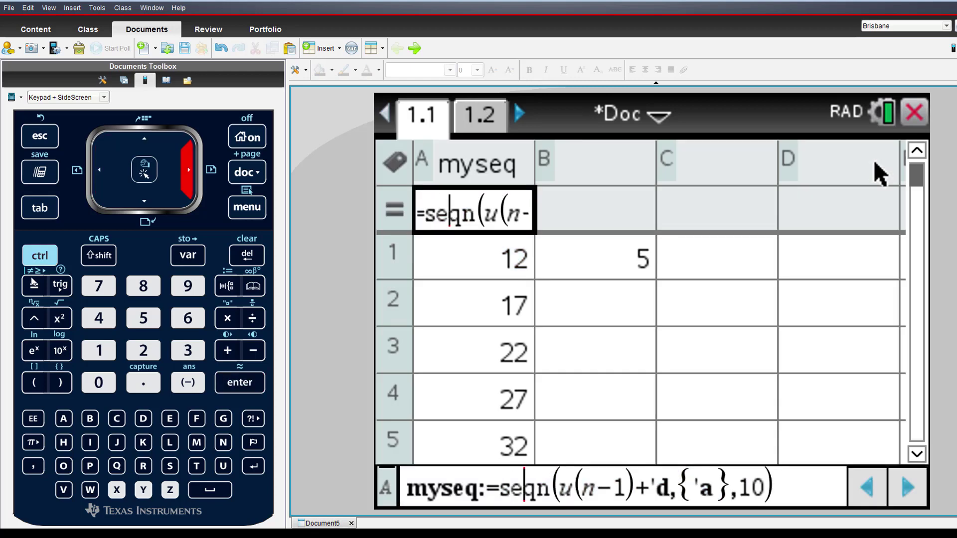
key(Right)
key(Right)
key(Right)
key(Right)
key(Right)
key(Right)
key(Right)
key(Right)
key(Right)
key(Right)
key(Right)
key(Right)
key(Right)
key(Right)
key(Right)
key(Right)
key(Right)
key(Right)
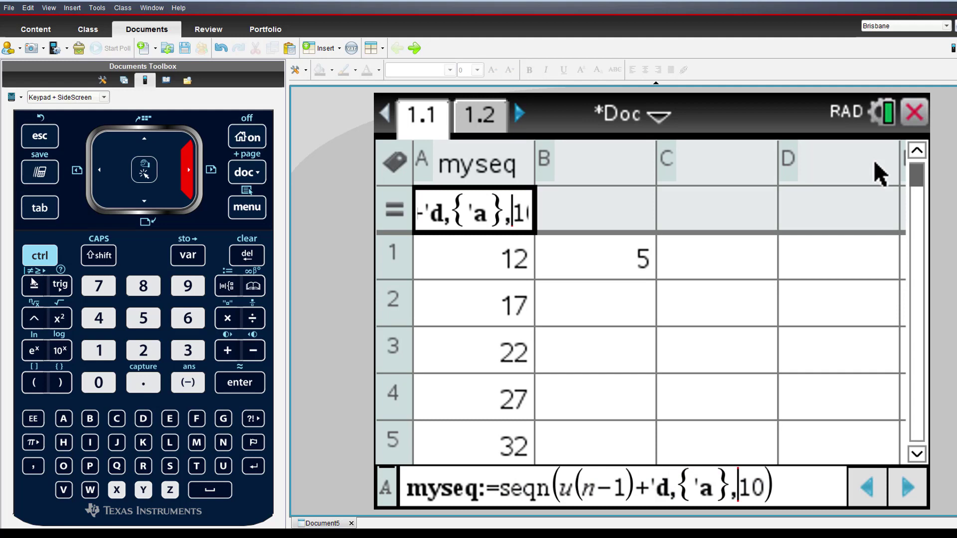
key(Right)
key(Right)
key(BackSpace)
key(BackSpace)
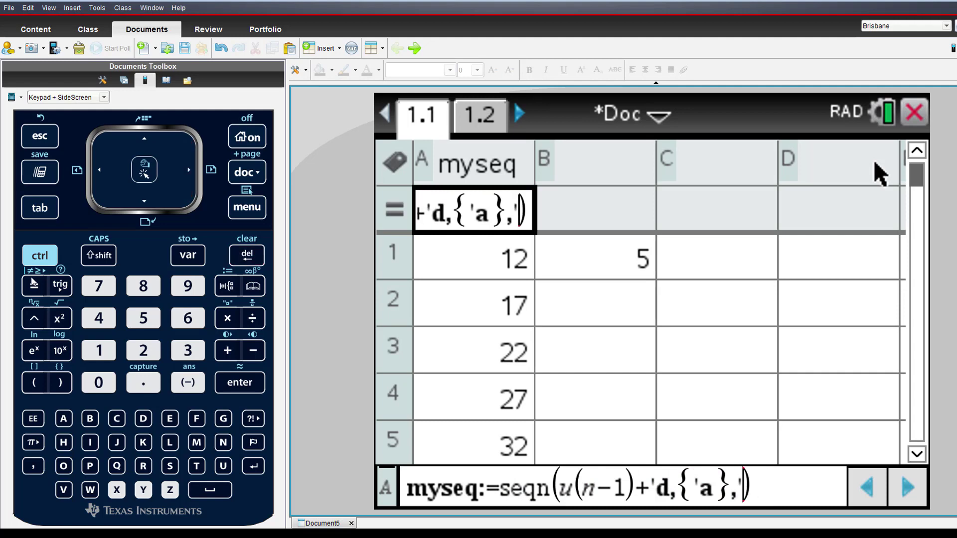
text(t)
key(Return)
key(Return)
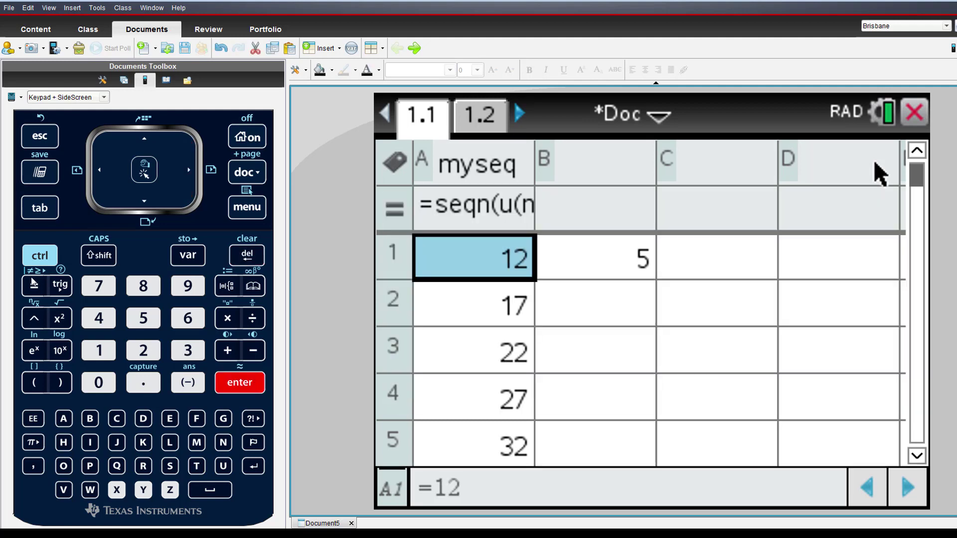
On the calculator page, recall myseq with t=20, giving 12, 17 … 77.
key(ctrl+Right)
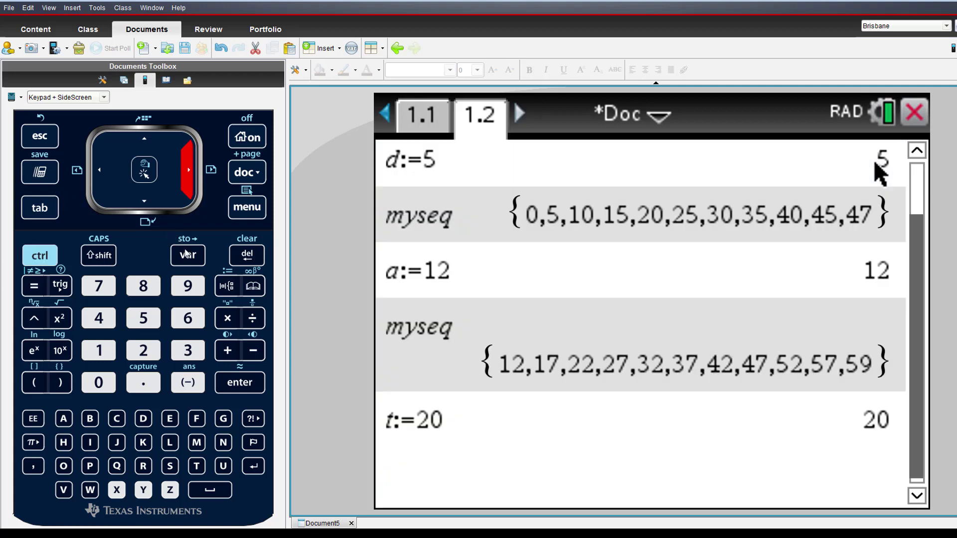
key(ctrl+l)
click(473, 432)
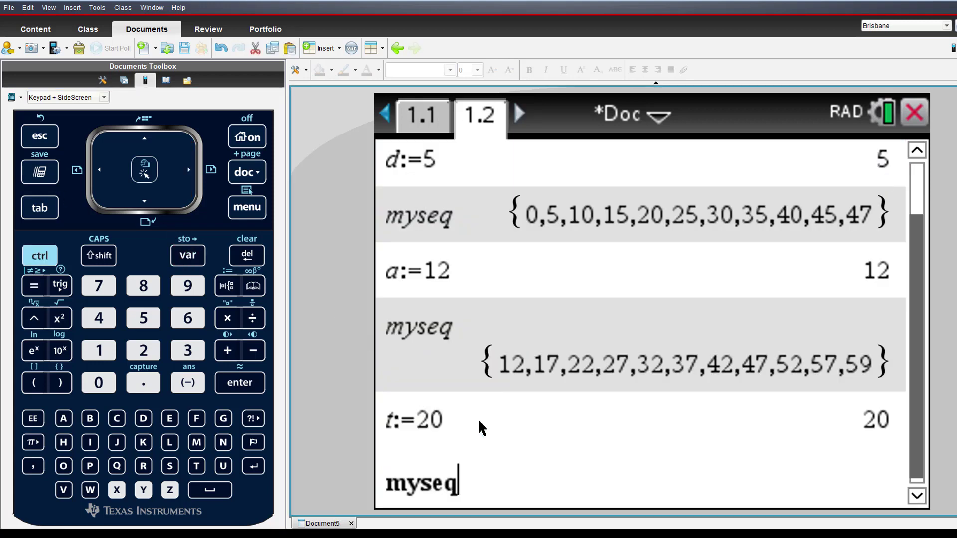
key(Return)
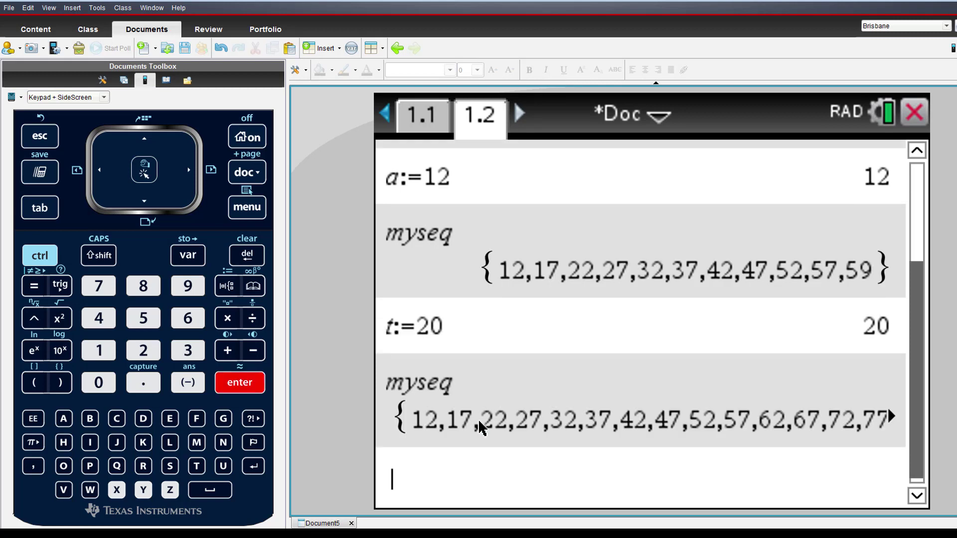
Change t to 5 and re-evaluate myseq, giving {12,17,22,27,32}.
key(Up)
key(Up)
key(Up)
key(Up)
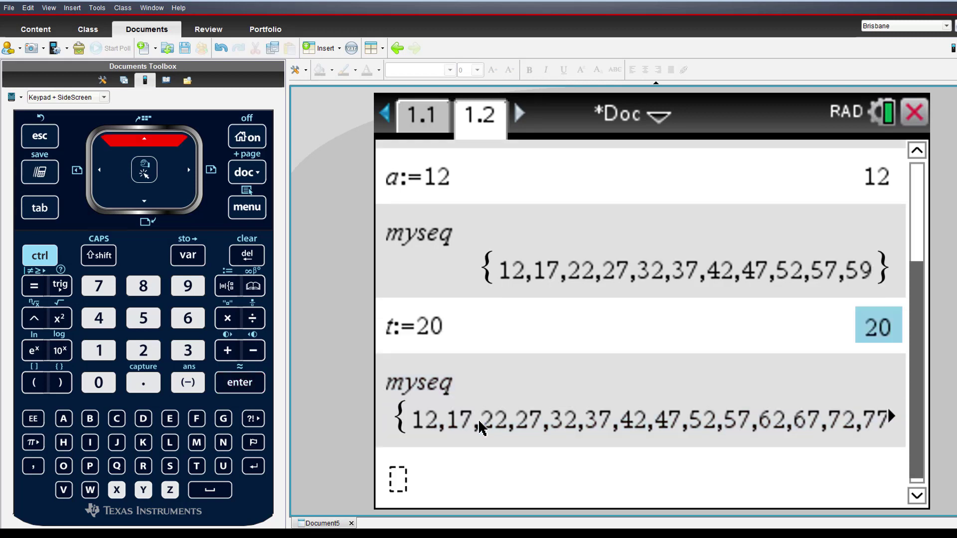
key(Return)
key(BackSpace)
key(BackSpace)
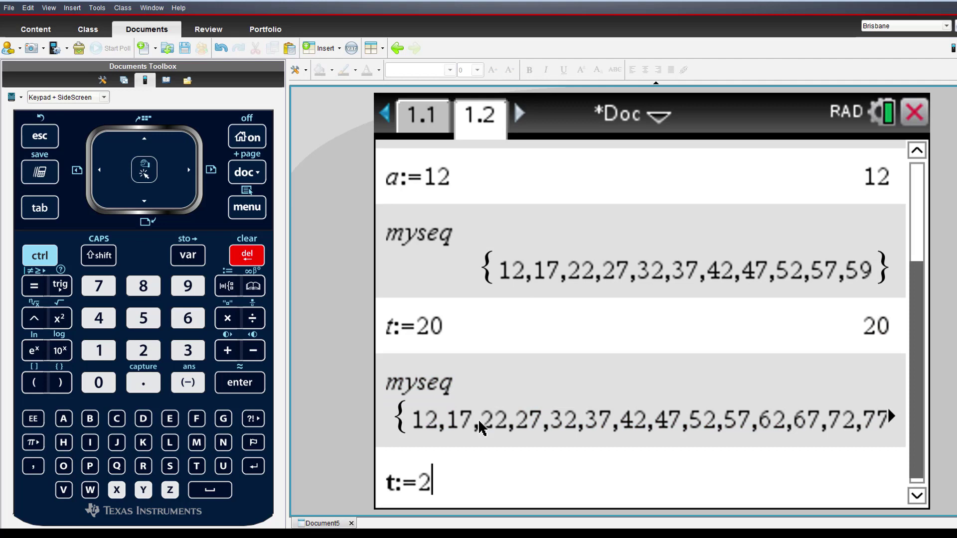
text(5)
key(Return)
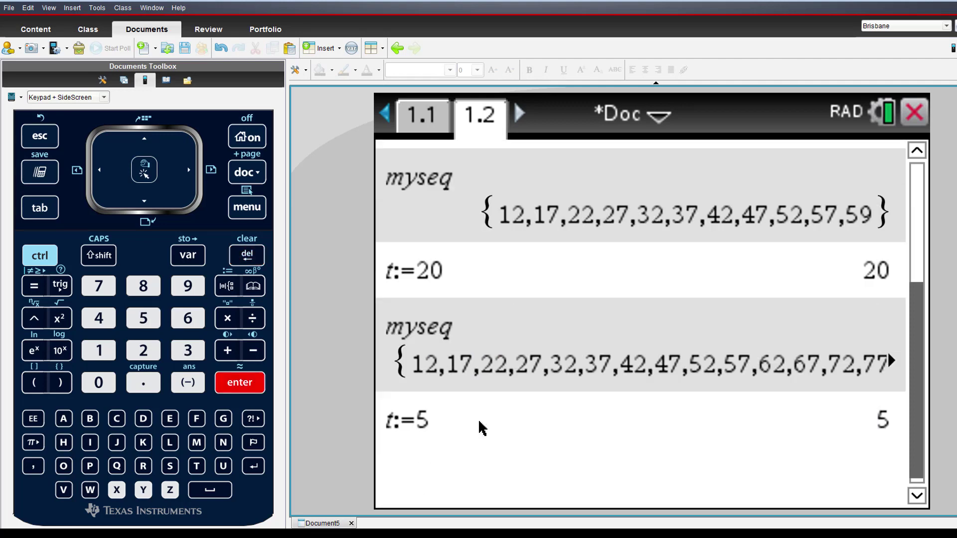
key(Up)
key(Up)
key(Up)
key(Return)
key(Return)
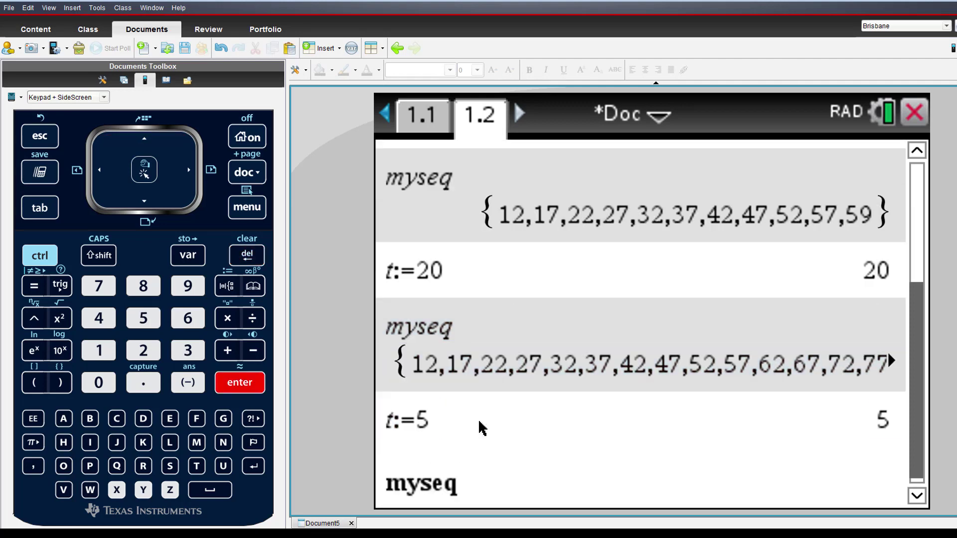